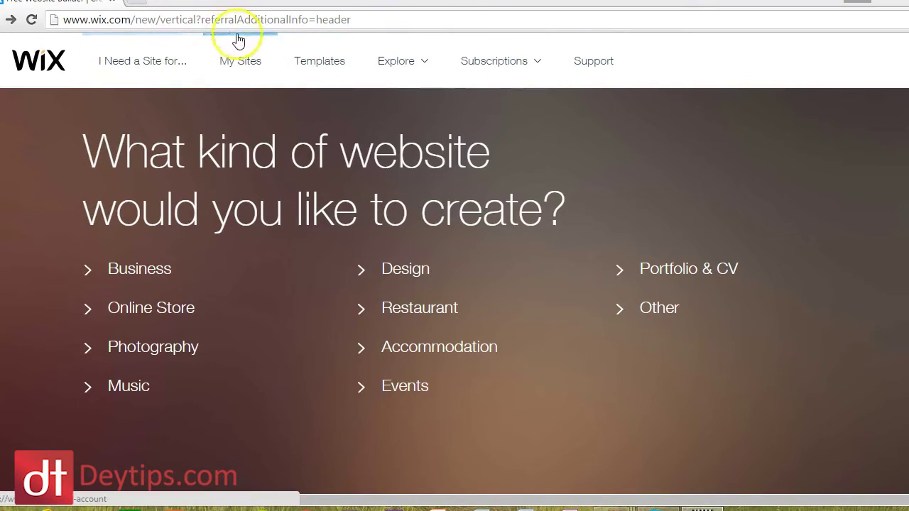
Step: Open the account's sites list, and show the Home & Electronics templates of the Online Store category in the template gallery
click(235, 63)
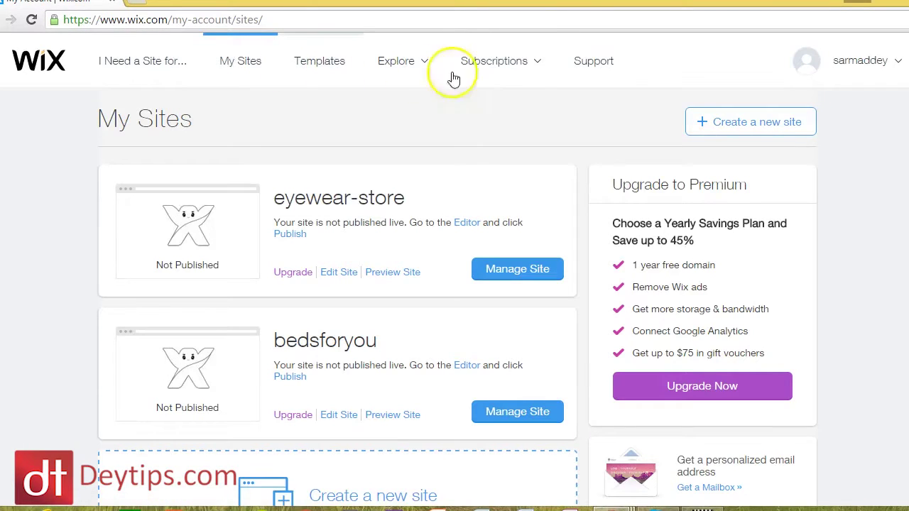
scroll(454, 298, down, 3)
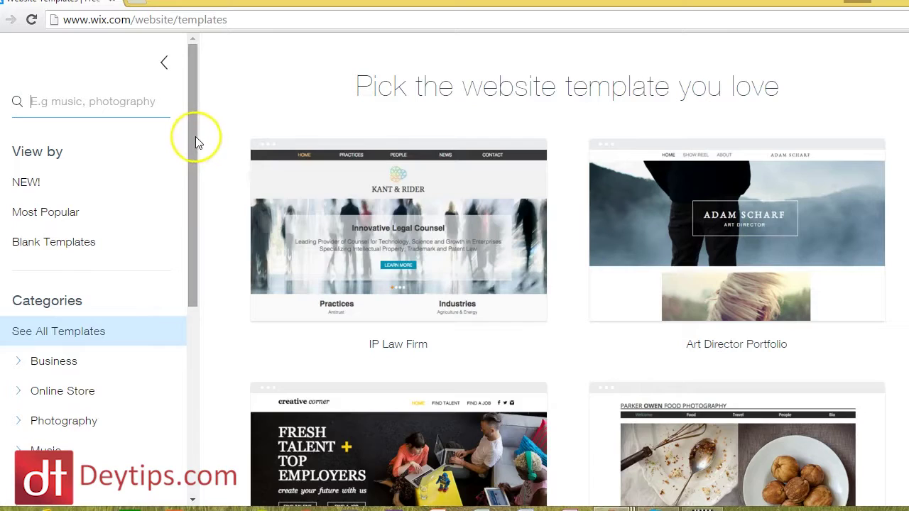
drag(194, 137, 186, 297)
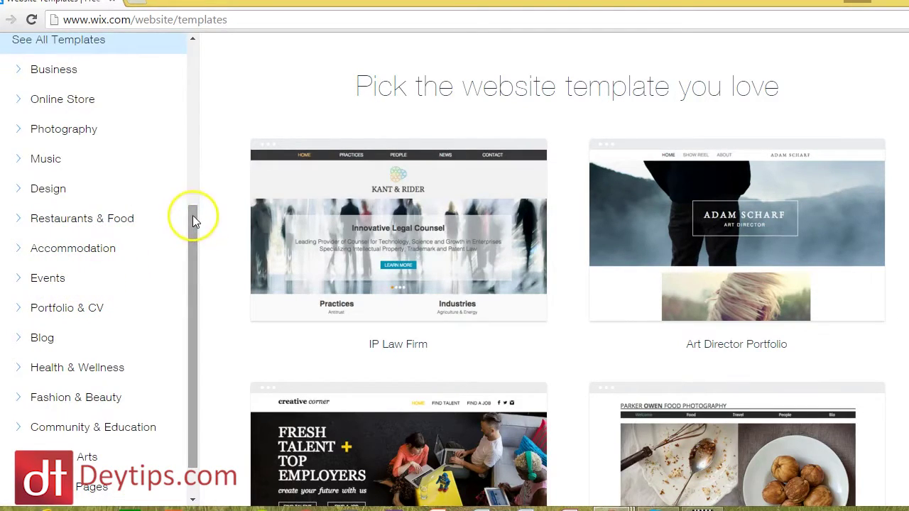
drag(192, 232, 191, 197)
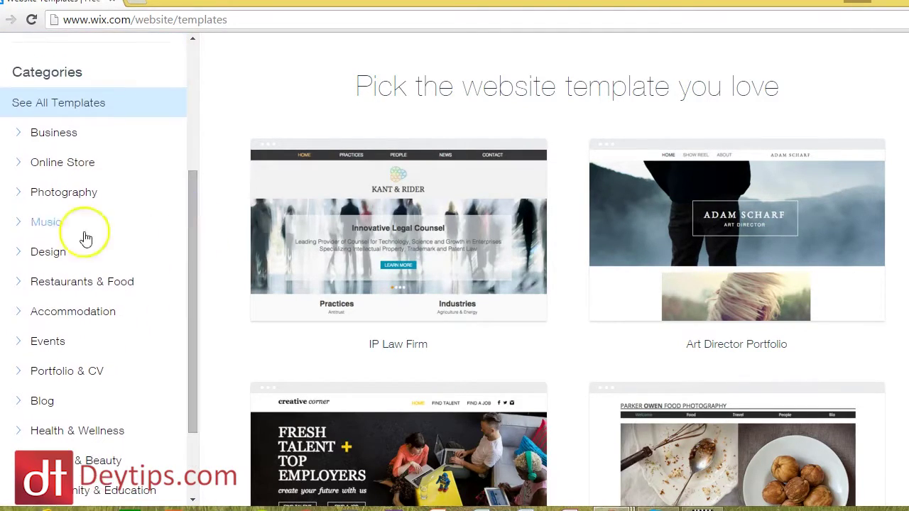
click(20, 165)
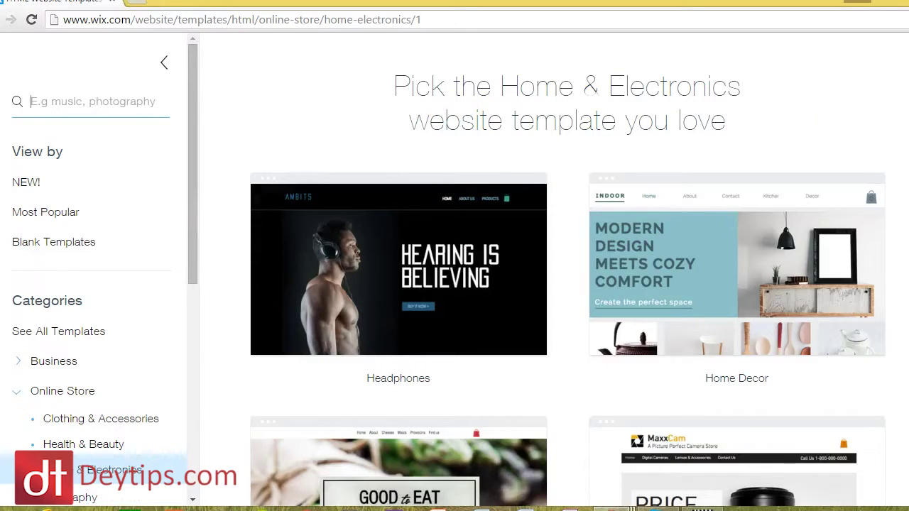
Step: Browse the Home & Electronics templates and open the Headphones template for editing
scroll(568, 284, down, 1)
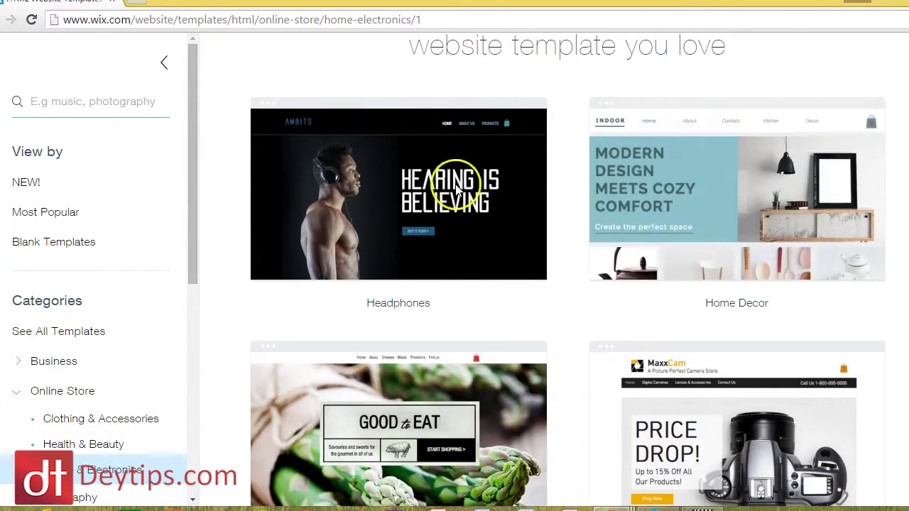
mouse_move(517, 210)
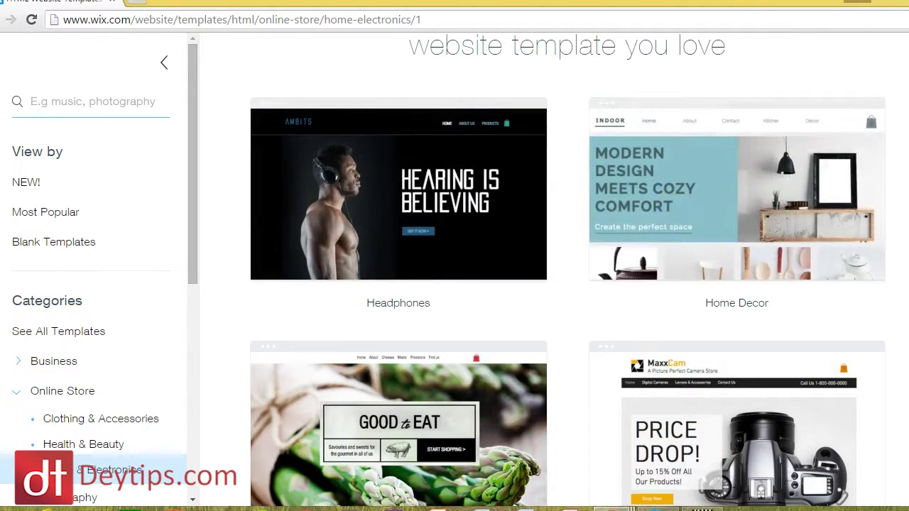
scroll(888, 196, down, 3)
scroll(568, 284, down, 5)
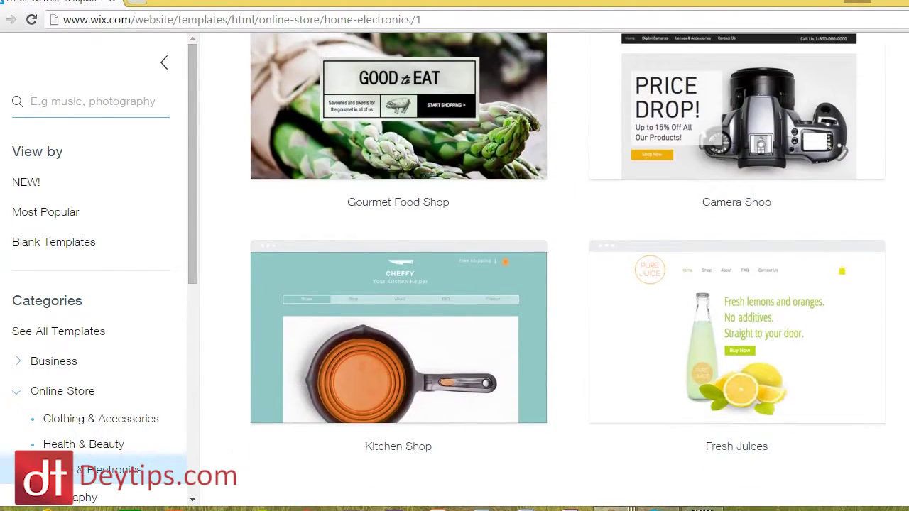
scroll(568, 284, up, 5)
scroll(568, 284, up, 3)
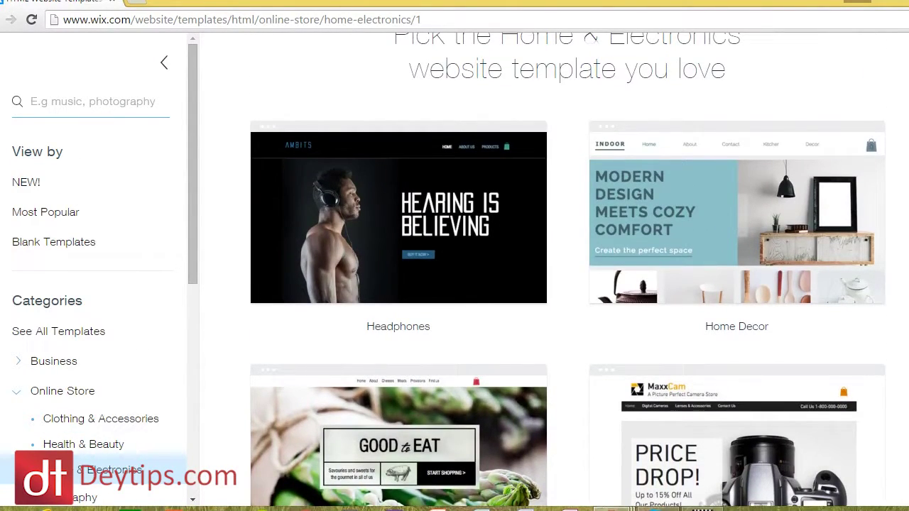
mouse_move(399, 196)
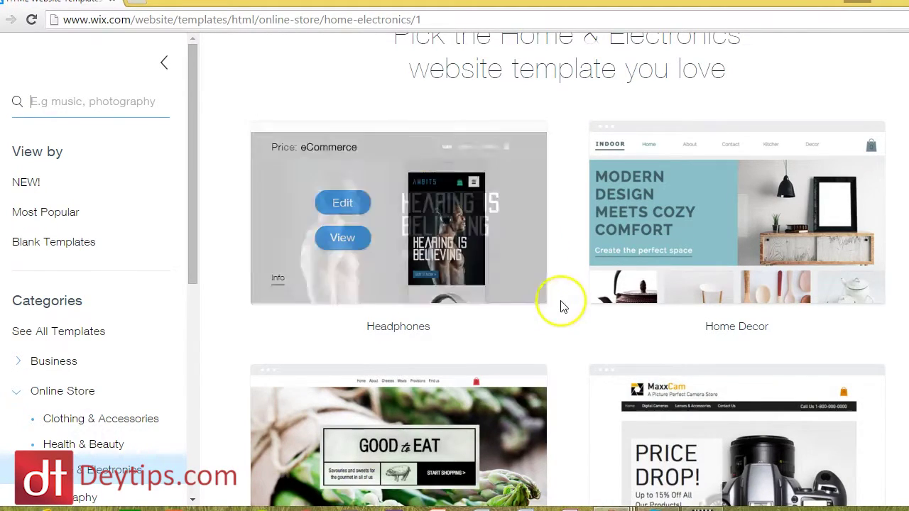
mouse_move(327, 204)
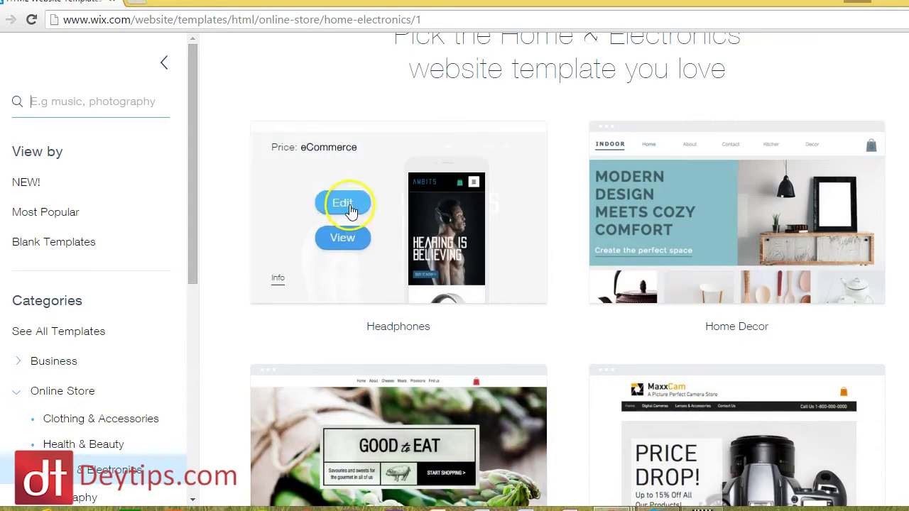
click(344, 204)
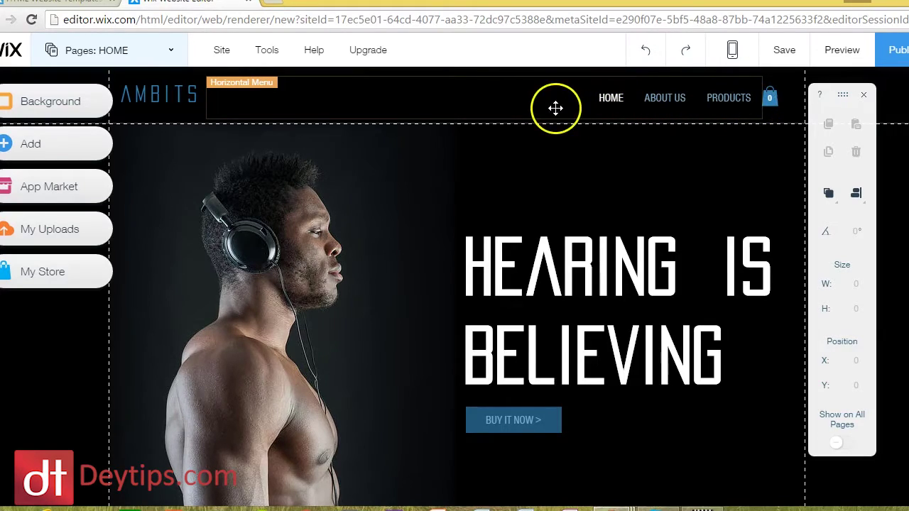
Step: Add a new page to the site's horizontal header menu and name it Contact
click(473, 101)
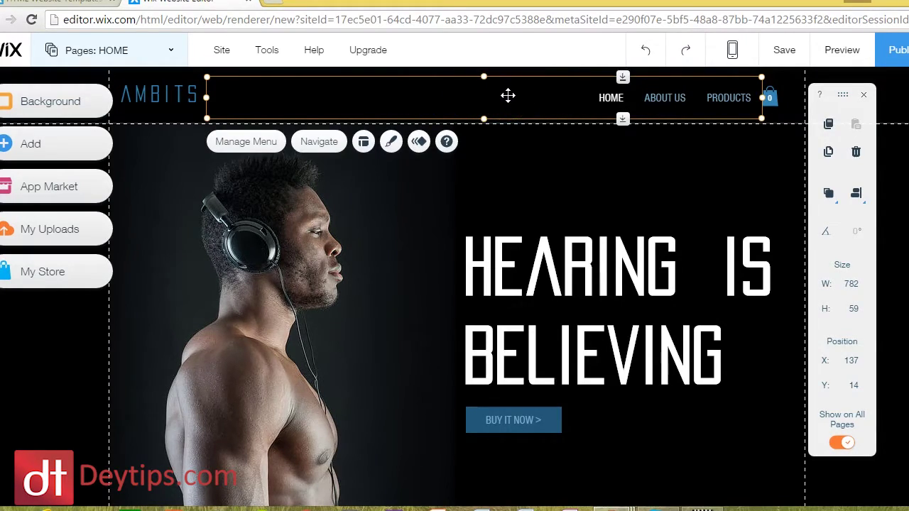
click(259, 148)
click(153, 427)
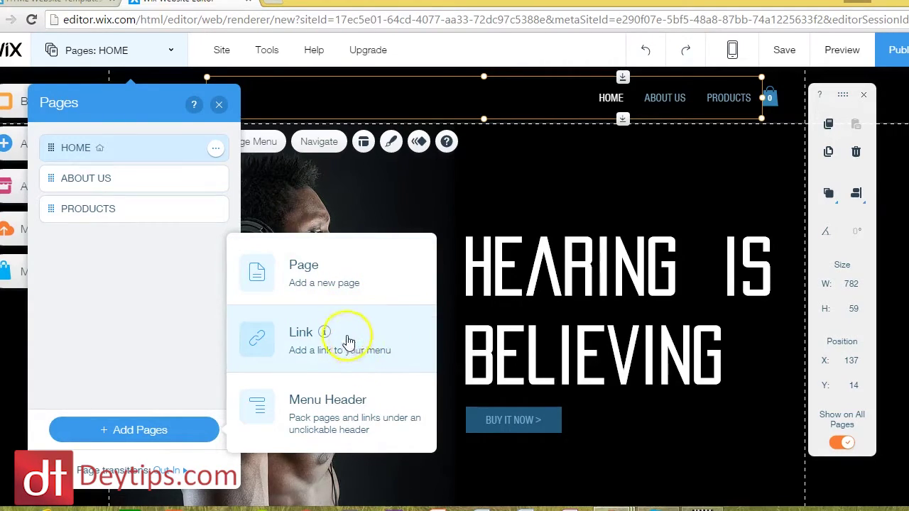
mouse_move(339, 335)
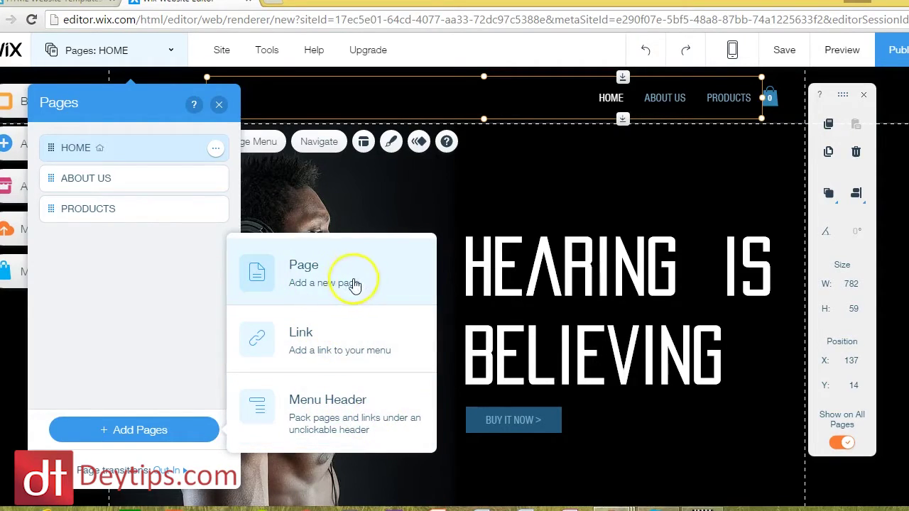
click(397, 281)
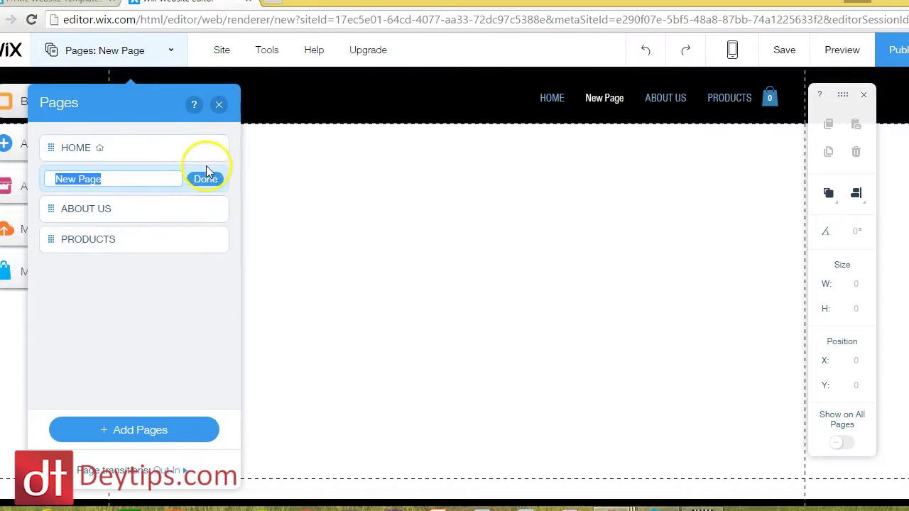
text(C)
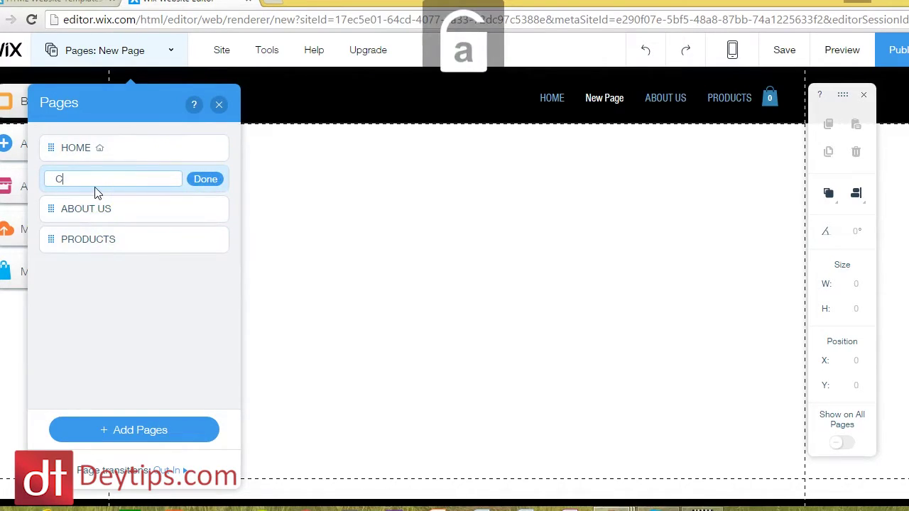
text(on)
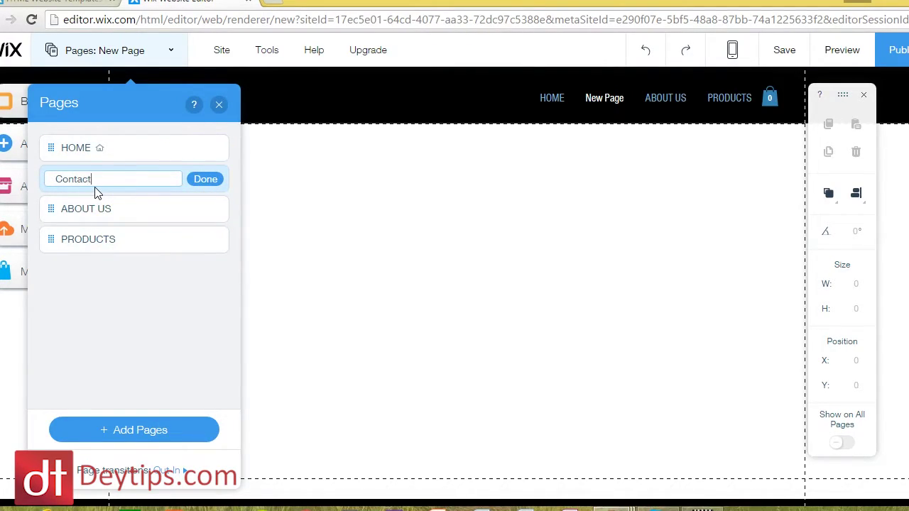
text(tact)
click(207, 181)
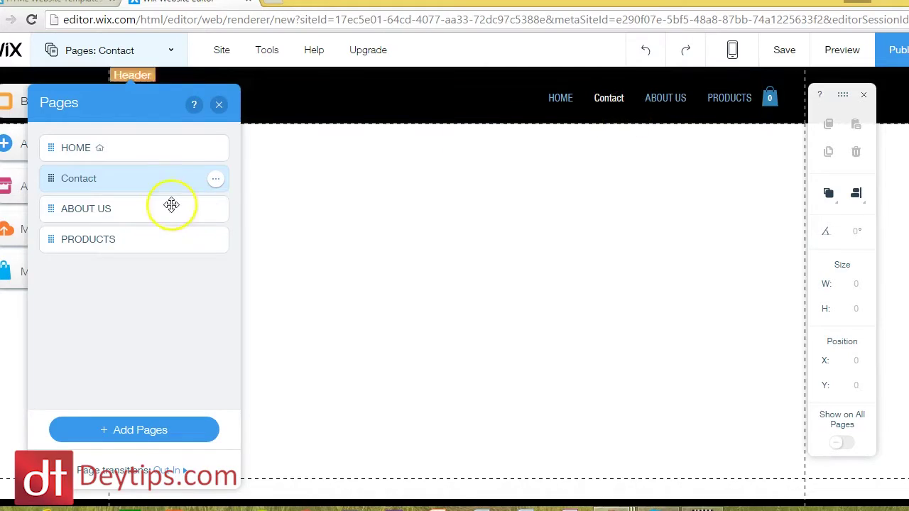
Step: Review the Contact page's settings for page info, layouts, permissions and SEO, and close the page manager
click(215, 181)
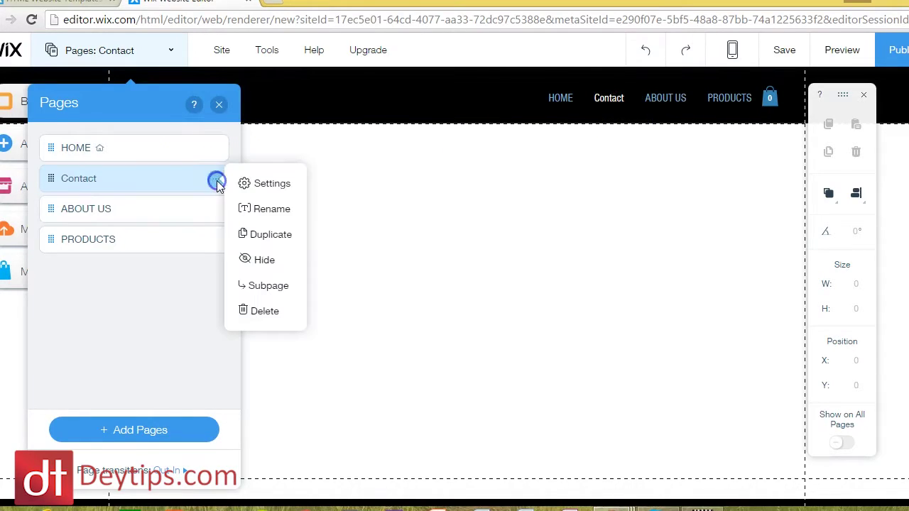
click(261, 190)
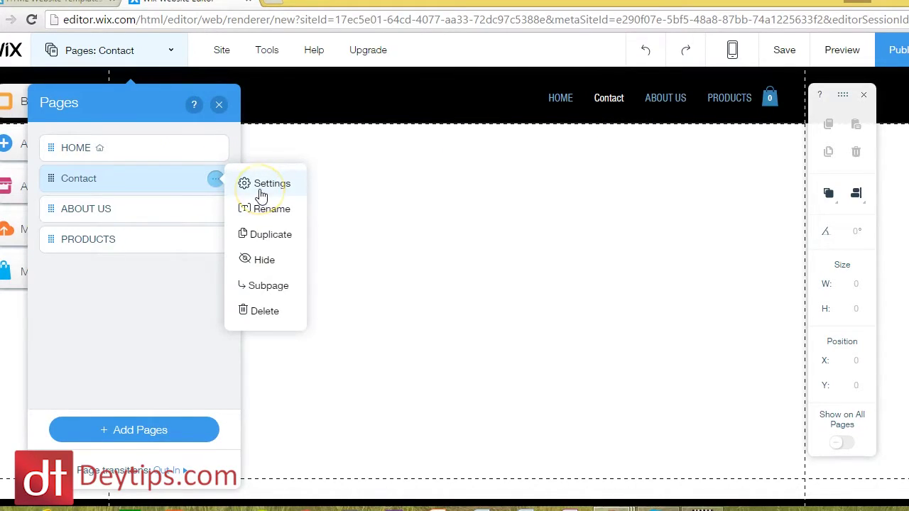
click(262, 190)
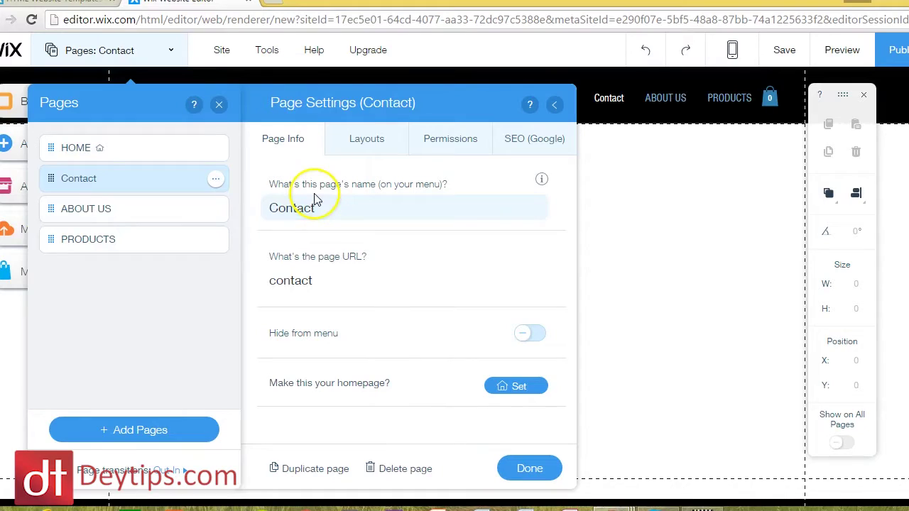
click(364, 137)
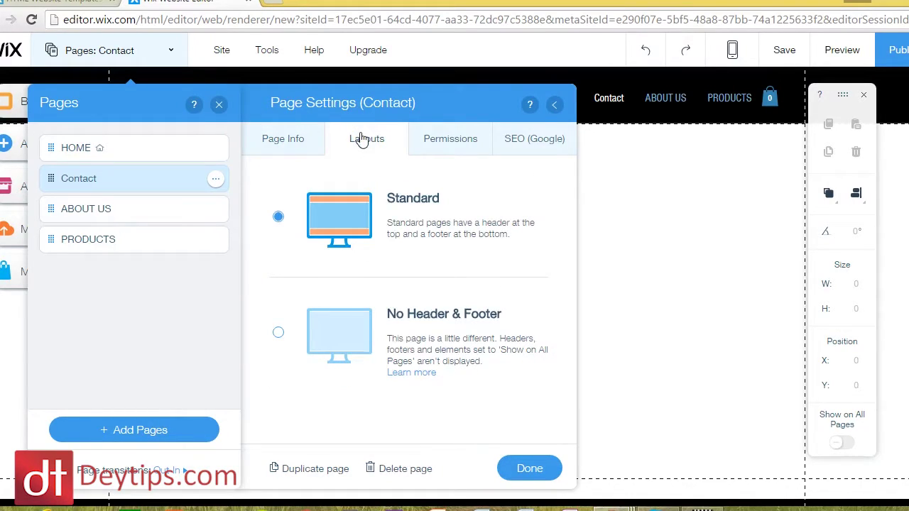
click(469, 139)
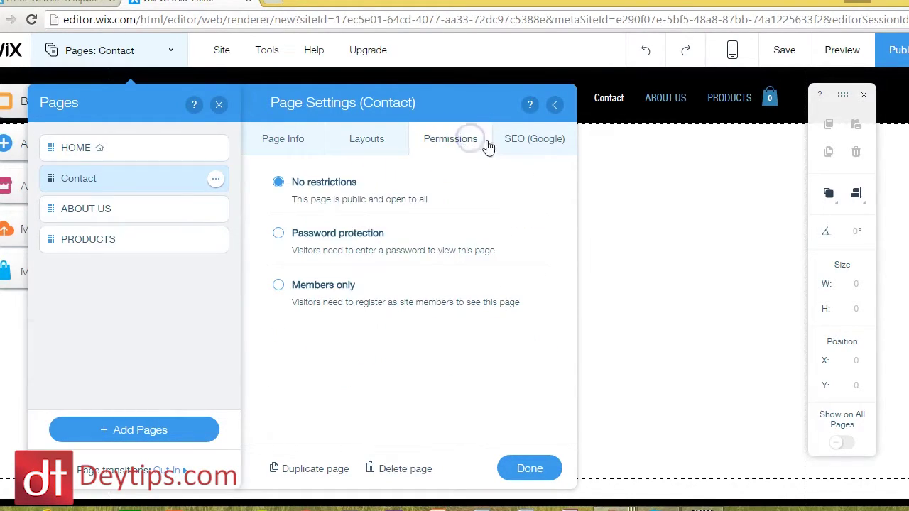
click(553, 139)
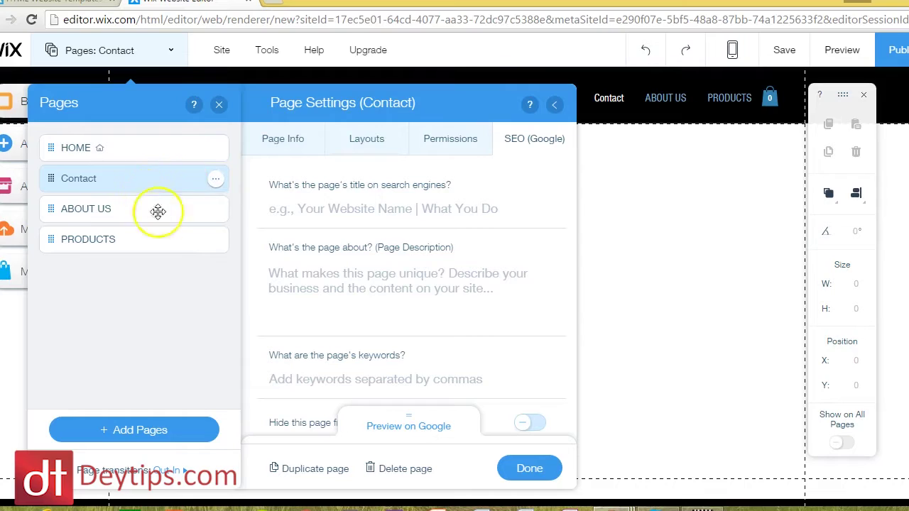
click(219, 104)
click(220, 104)
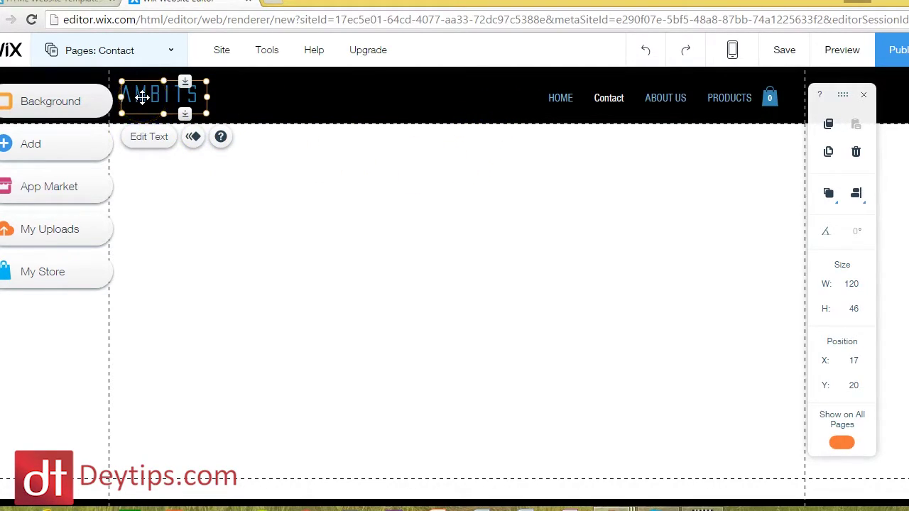
Step: Look through the animations available for the AMBITS title in the header without applying one
click(155, 147)
click(195, 140)
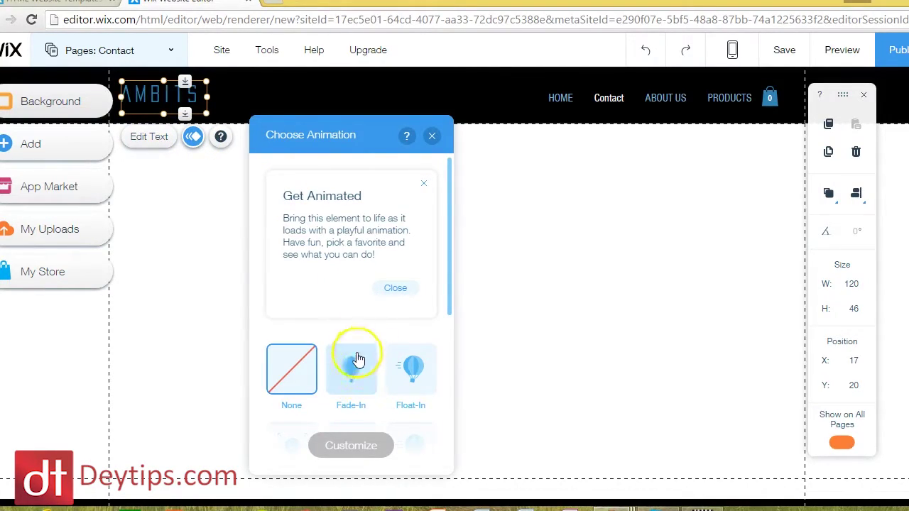
scroll(449, 324, down, 3)
scroll(449, 327, up, 3)
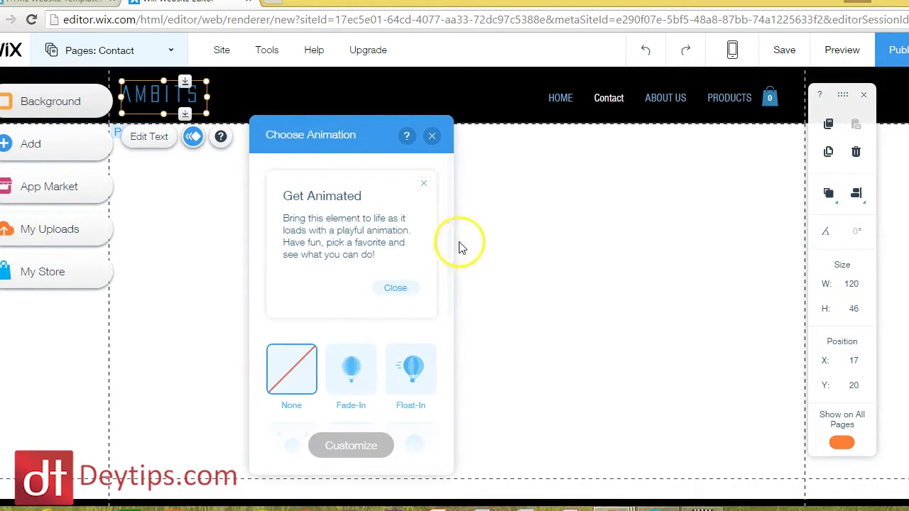
drag(450, 252, 443, 355)
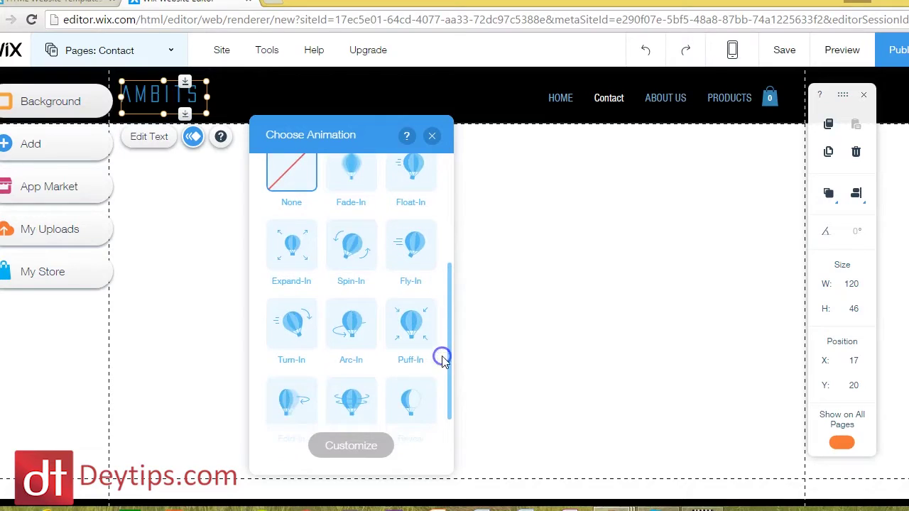
click(431, 137)
Step: Examine the text settings and theme styles offered for the AMBITS site title, leaving its formatting as is
click(150, 140)
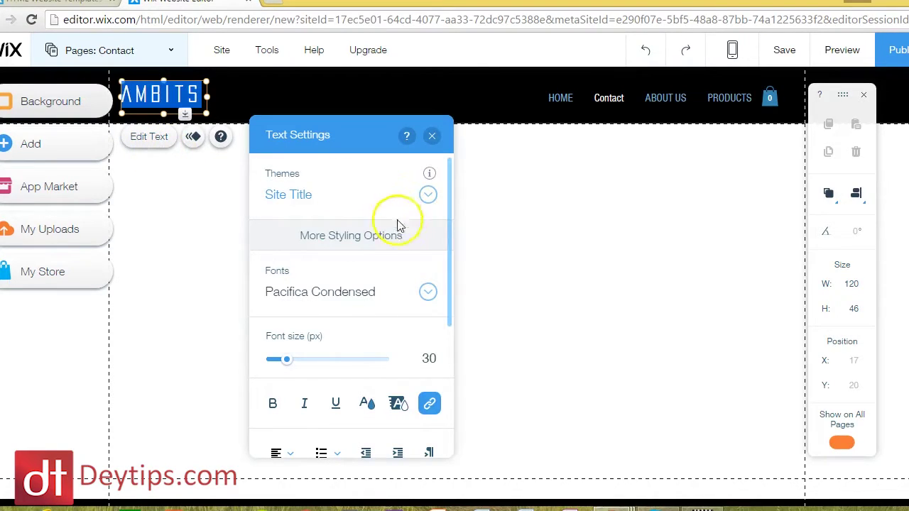
click(317, 190)
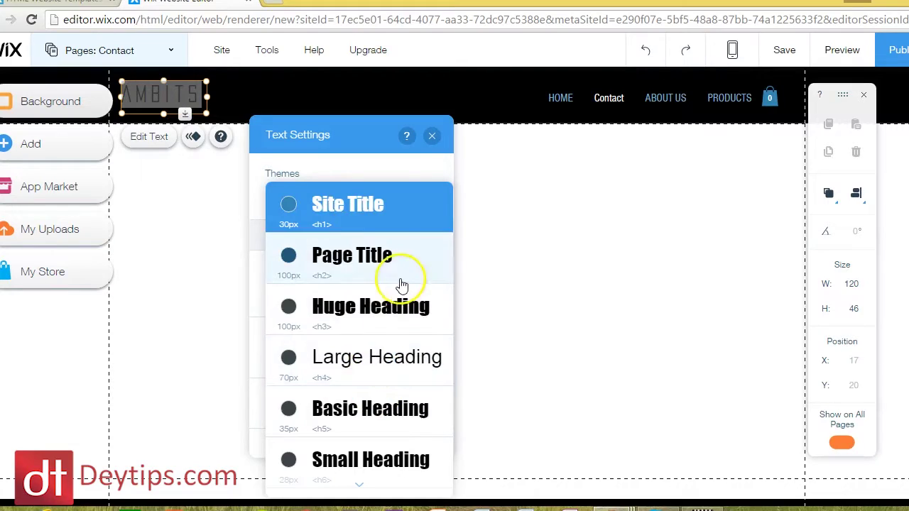
click(385, 159)
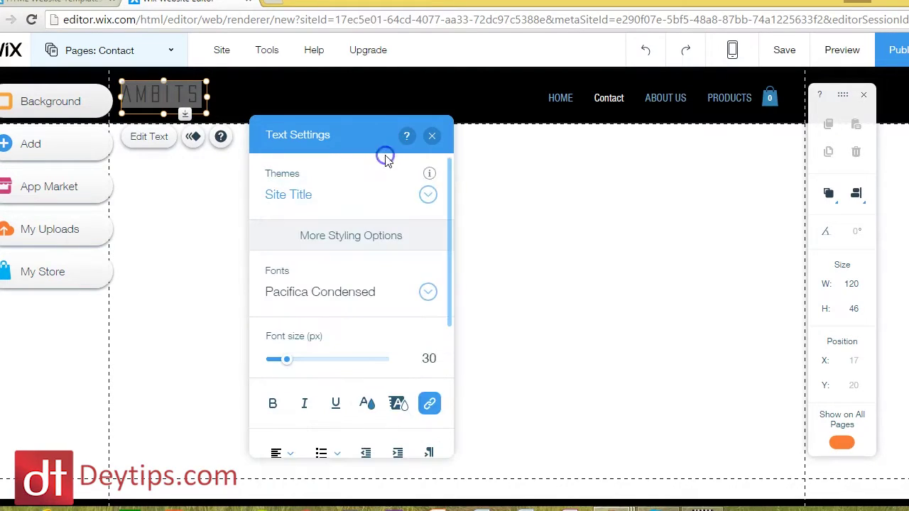
click(433, 136)
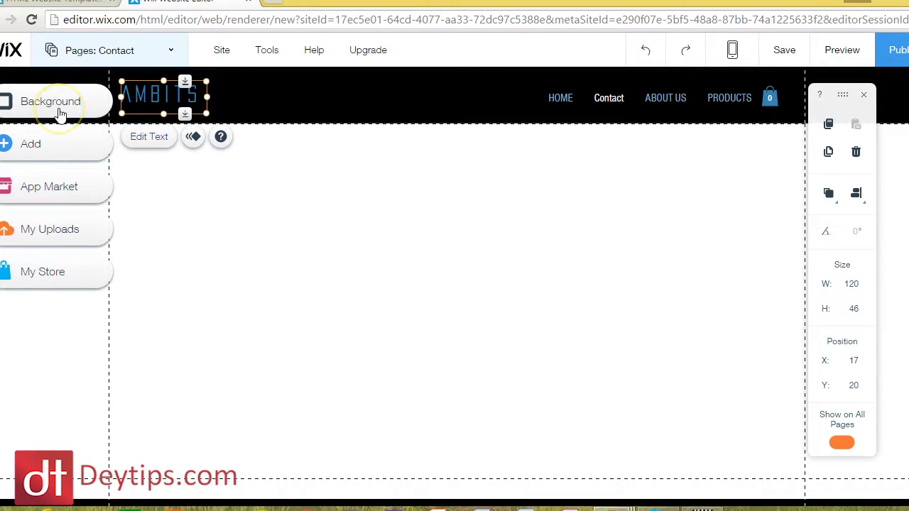
scroll(454, 284, down, 1)
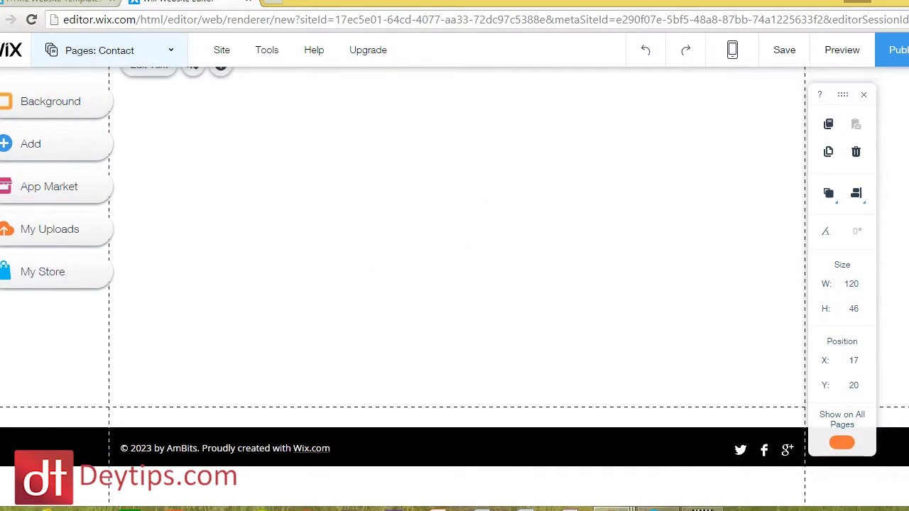
scroll(906, 215, up, 1)
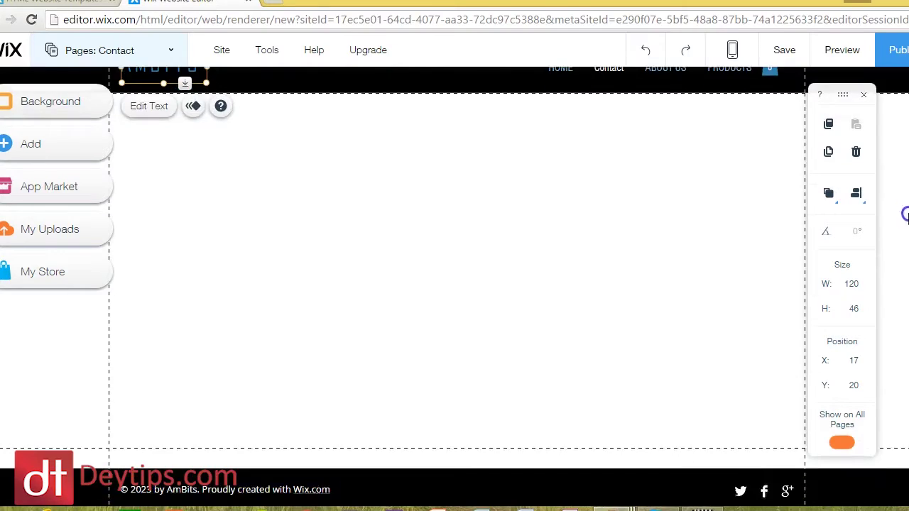
Step: Set the Contact page's background to the yellow banana pattern from the selected backgrounds and check it down to the footer
click(23, 117)
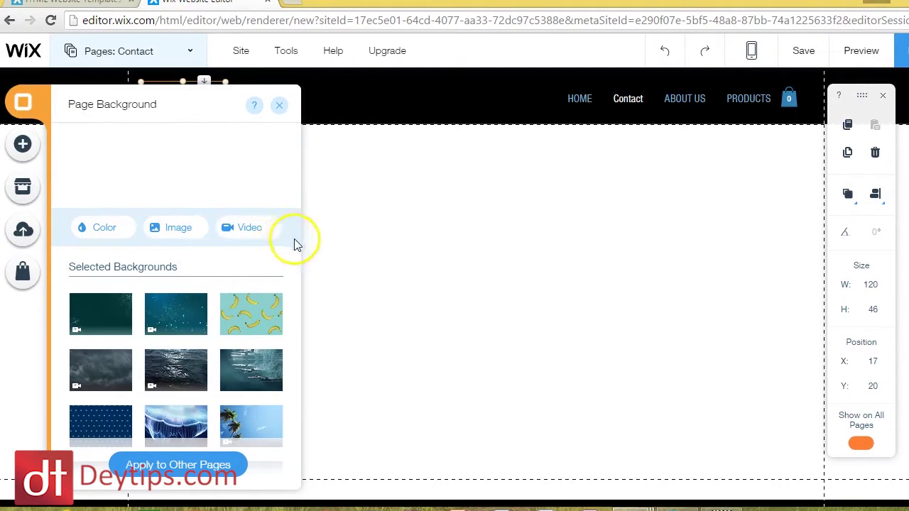
mouse_move(296, 259)
mouse_down()
mouse_move(296, 274)
mouse_move(297, 265)
mouse_up()
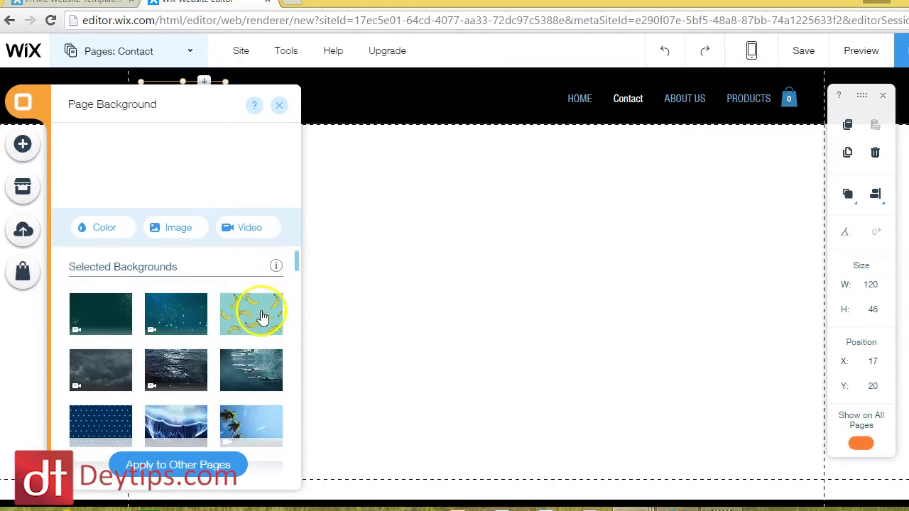
click(257, 309)
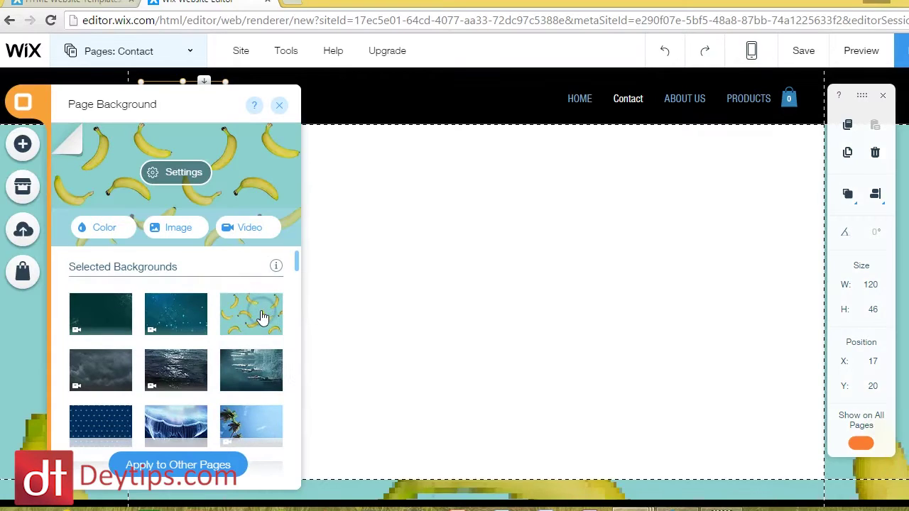
click(280, 108)
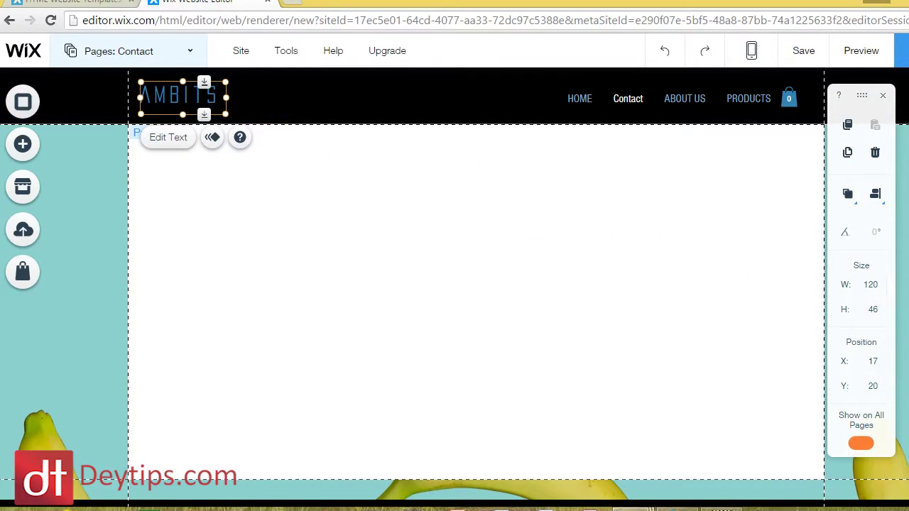
scroll(476, 284, down, 1)
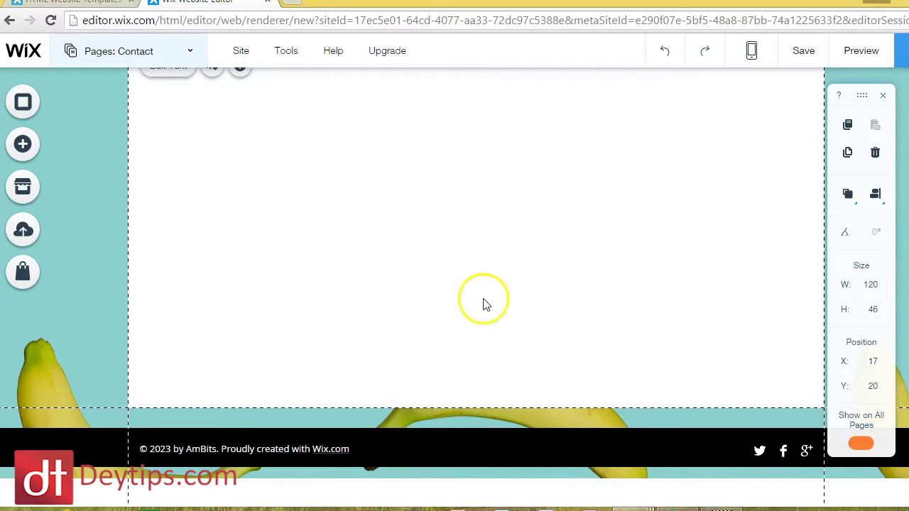
scroll(476, 284, up, 1)
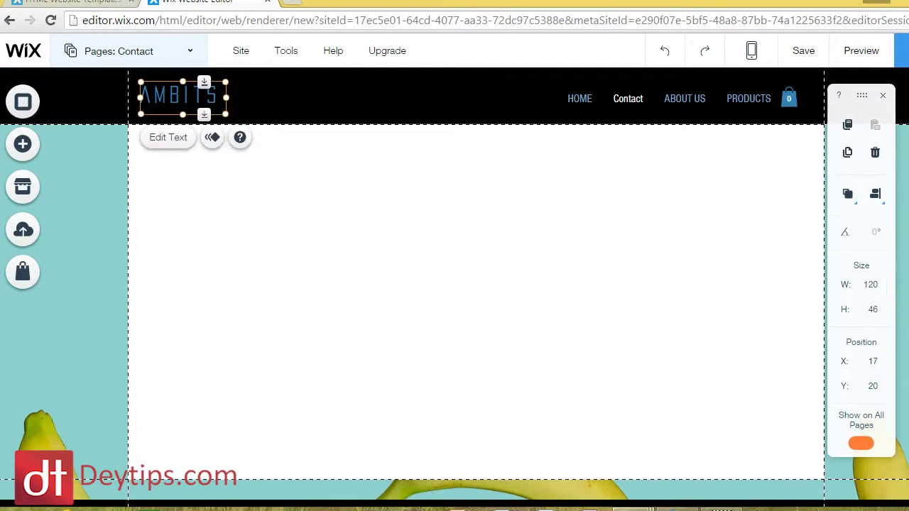
Step: Examine the image sources for the page background, including free Wix patterns, My Images and file upload, without choosing an image
click(264, 172)
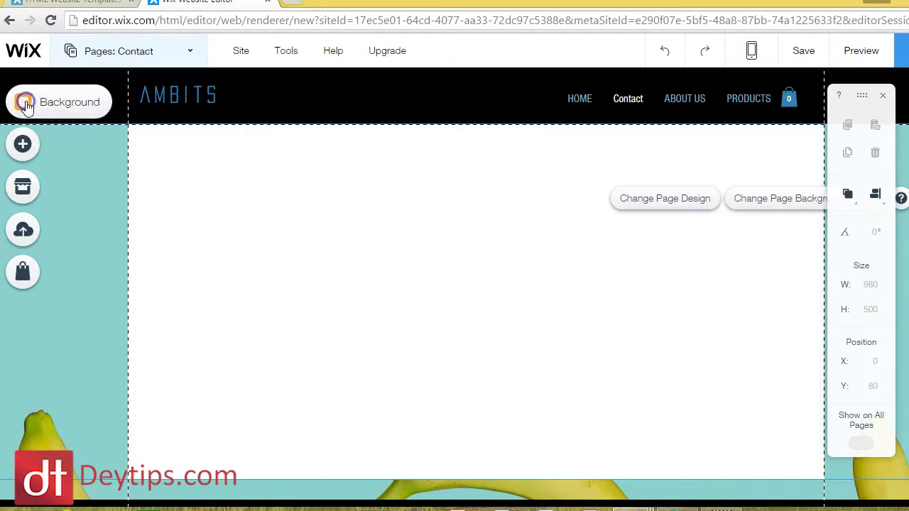
click(27, 105)
click(179, 237)
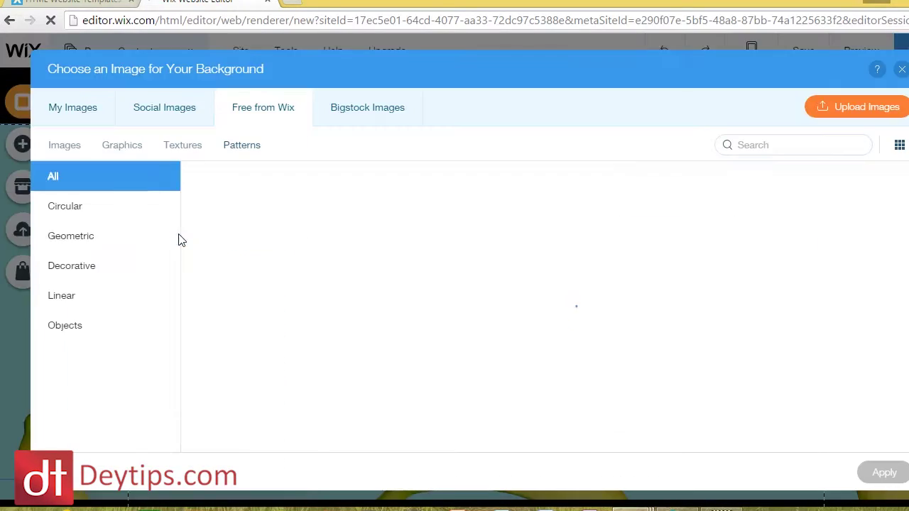
click(200, 213)
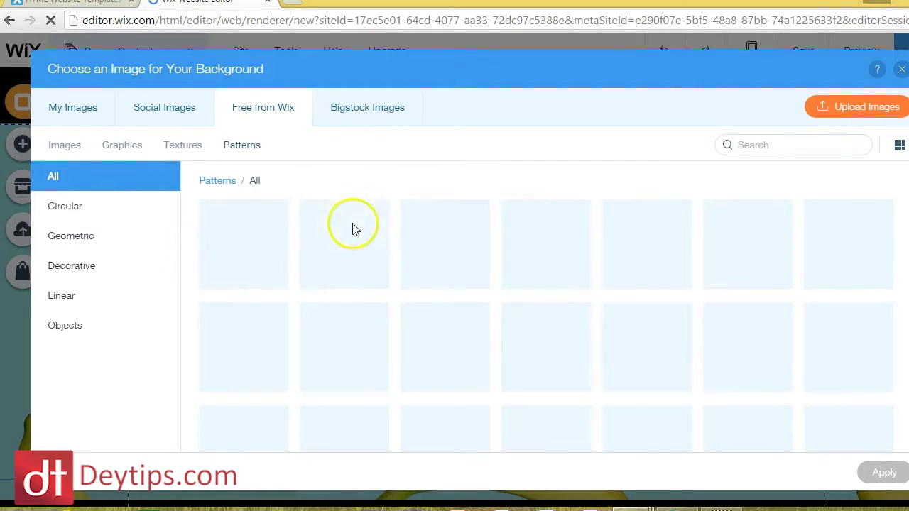
click(62, 112)
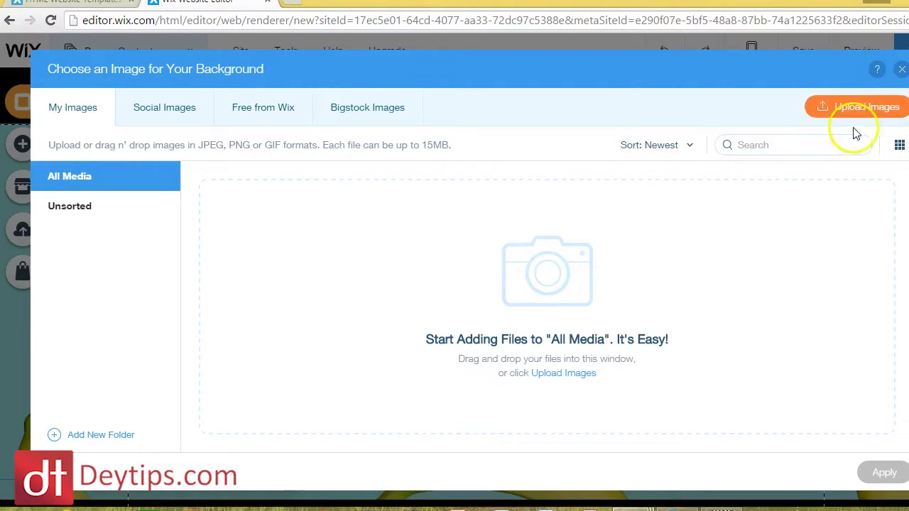
click(840, 107)
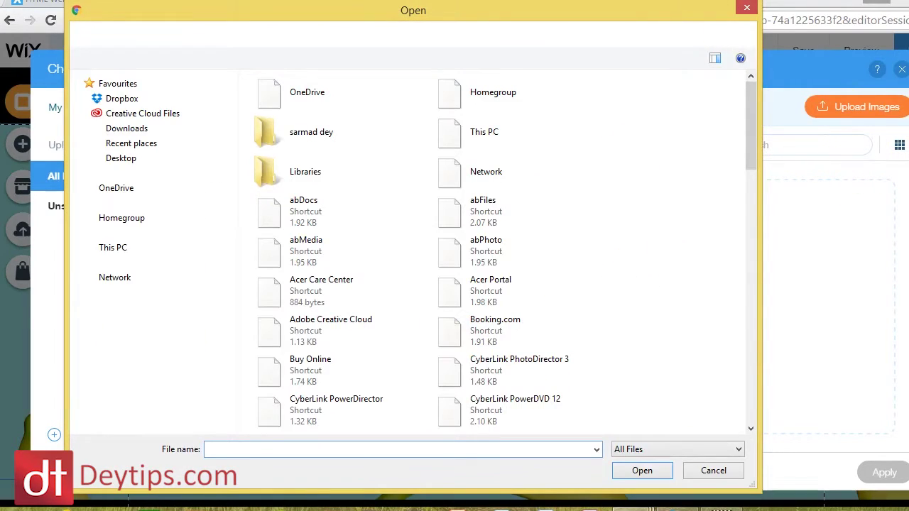
click(747, 8)
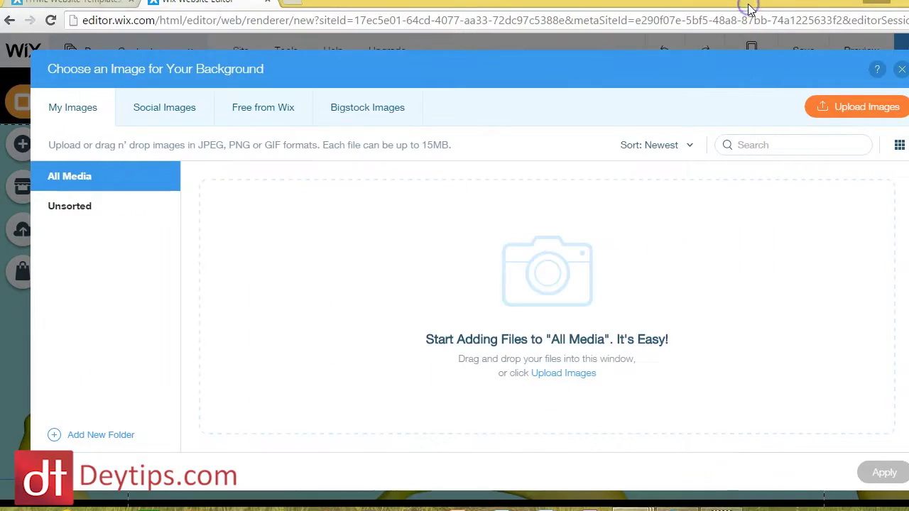
click(901, 70)
click(669, 119)
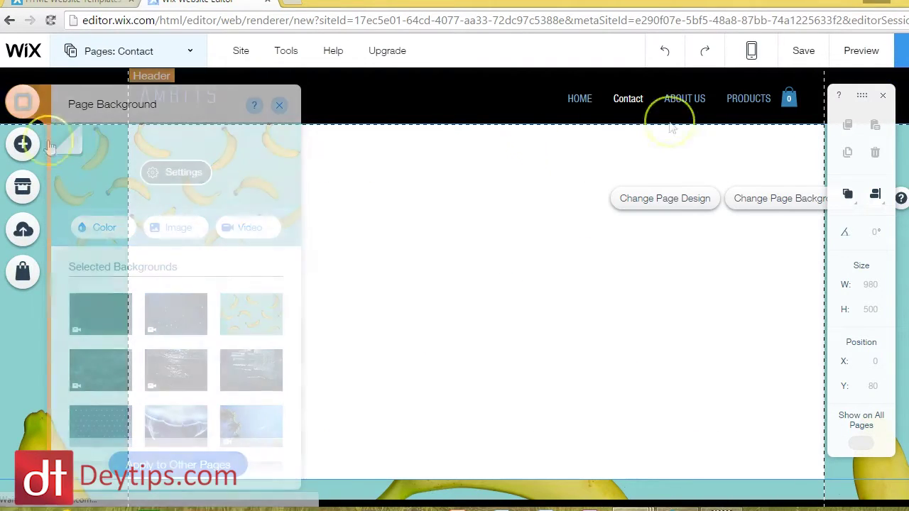
Step: Look through the element types that can be added to the page, such as text, images, galleries and blogs, without adding any
click(23, 145)
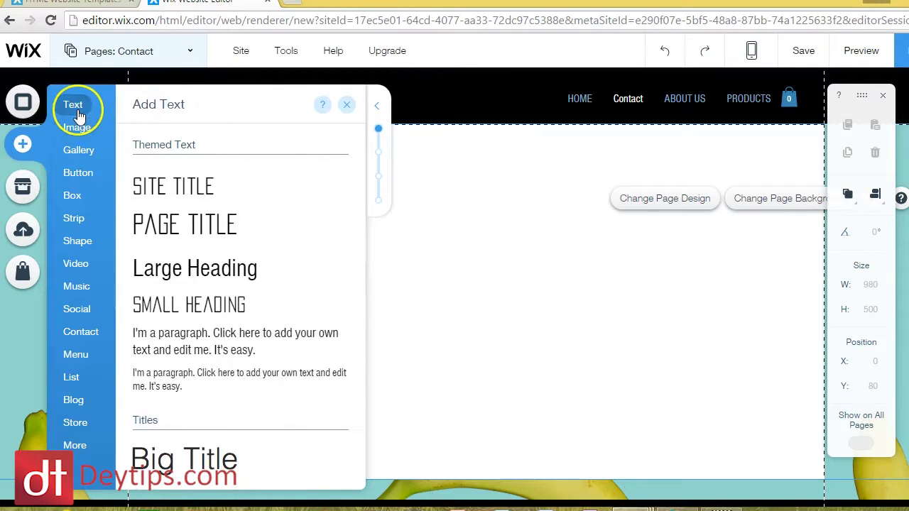
mouse_move(86, 128)
click(91, 148)
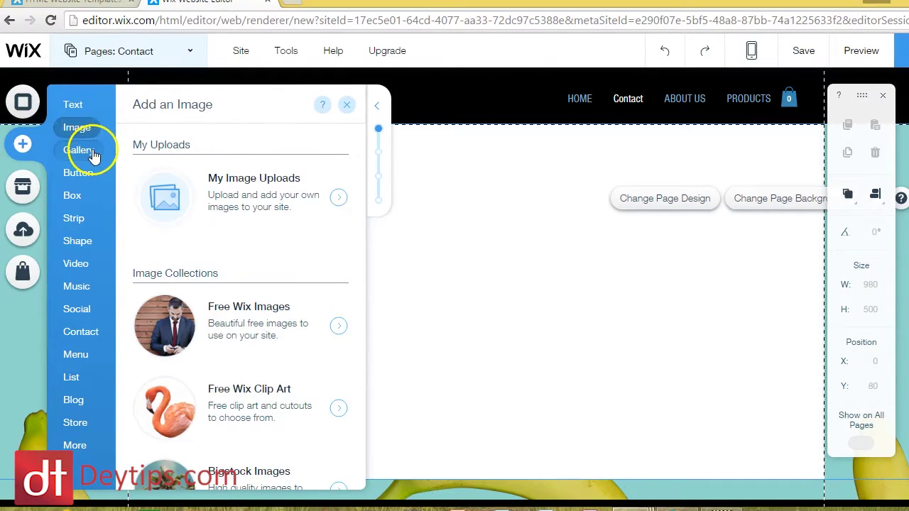
click(98, 178)
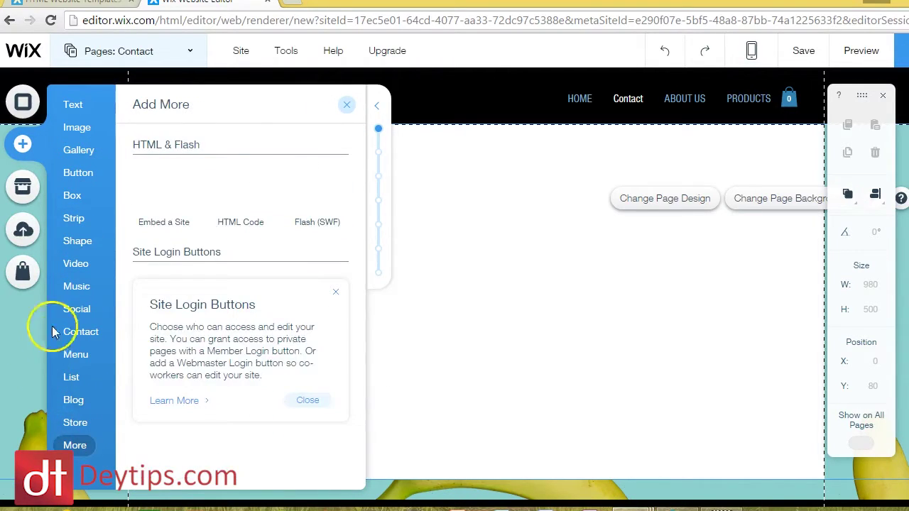
mouse_move(69, 404)
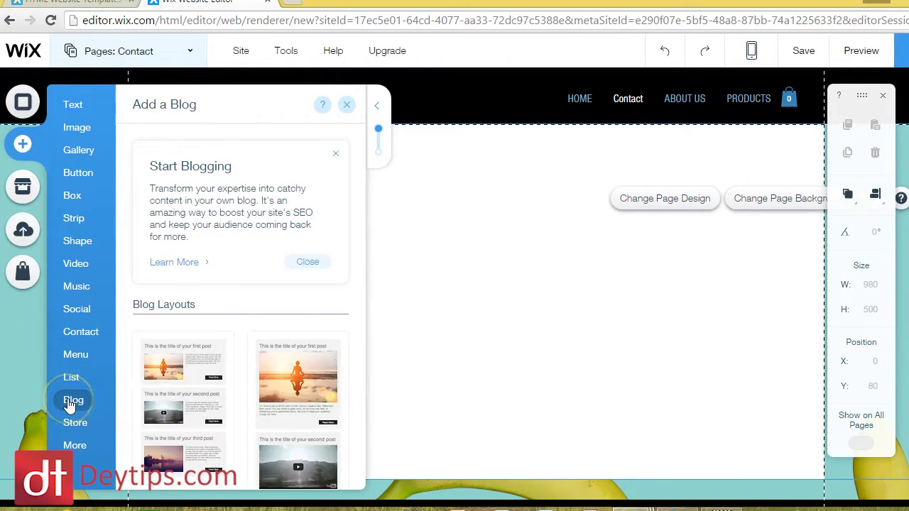
click(350, 105)
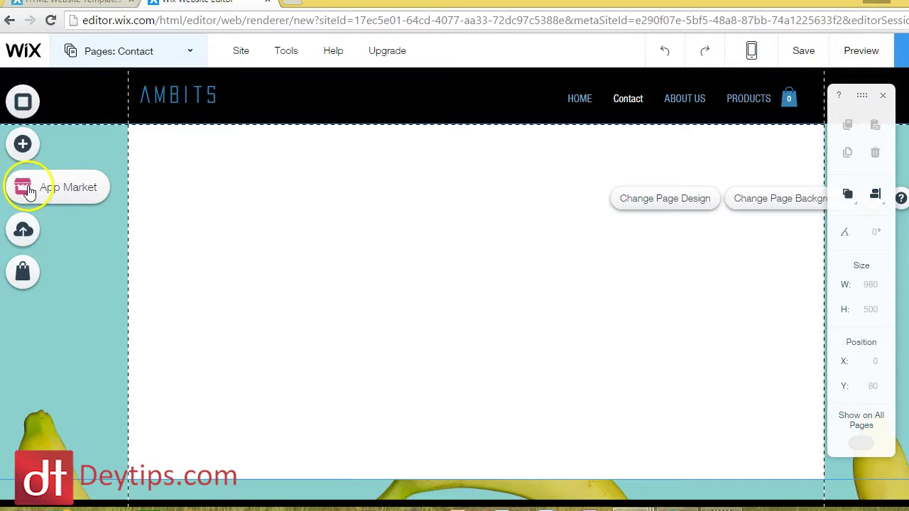
Step: Browse the app categories in the Wix App Market, from blog, social and forms through to site utilities
click(68, 189)
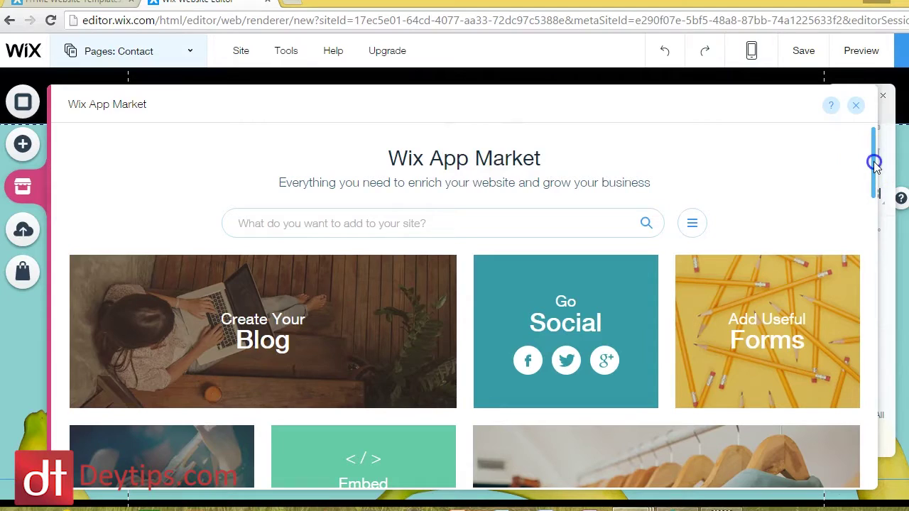
drag(874, 168, 877, 178)
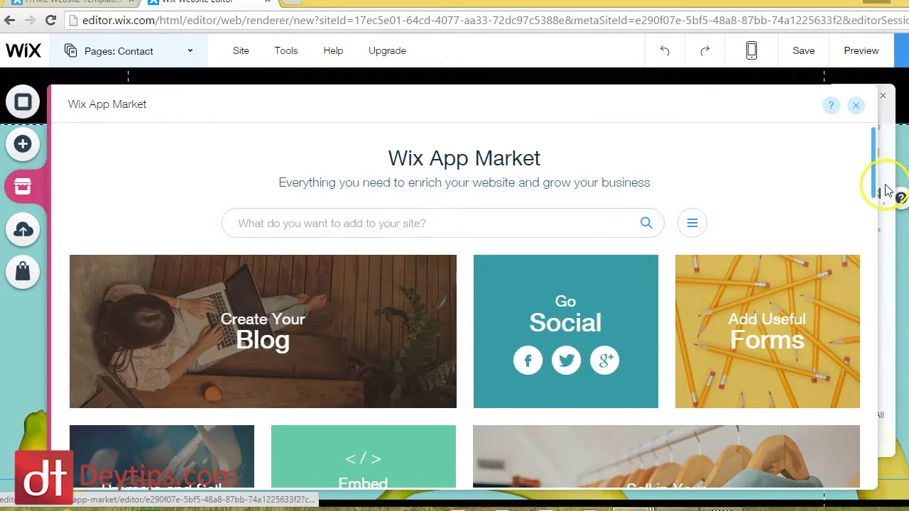
drag(875, 200, 876, 216)
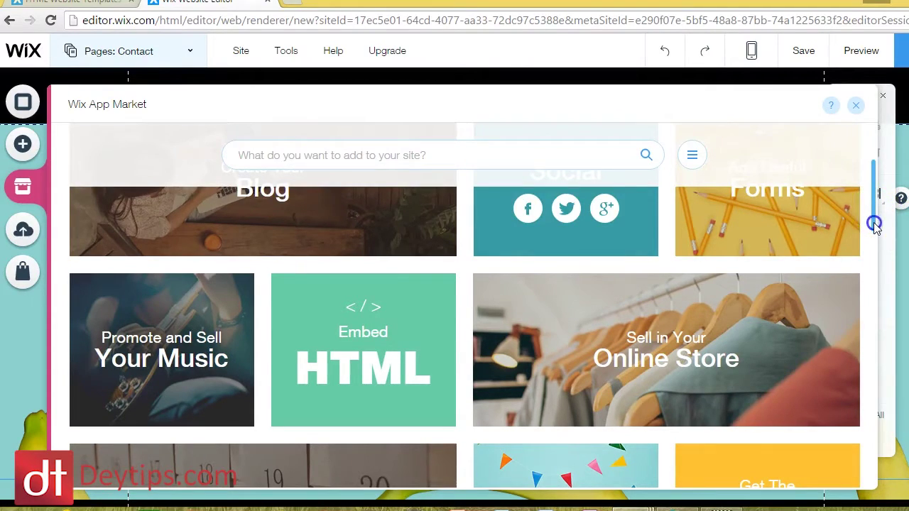
drag(875, 224, 872, 230)
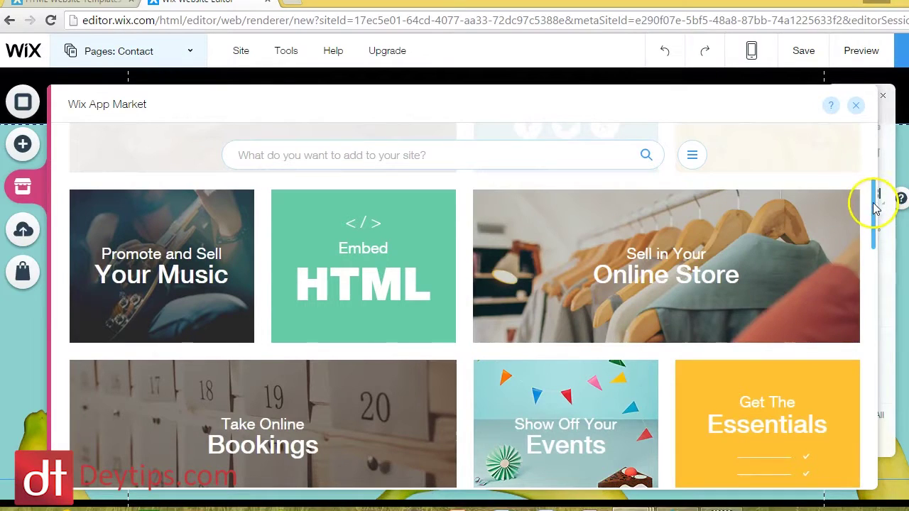
drag(873, 205, 881, 367)
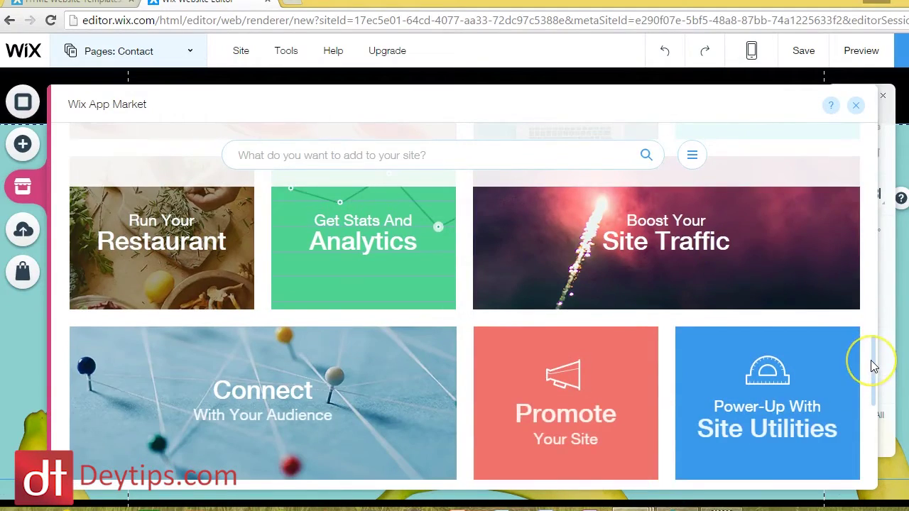
mouse_move(872, 380)
mouse_down()
mouse_move(871, 455)
mouse_move(859, 375)
mouse_up()
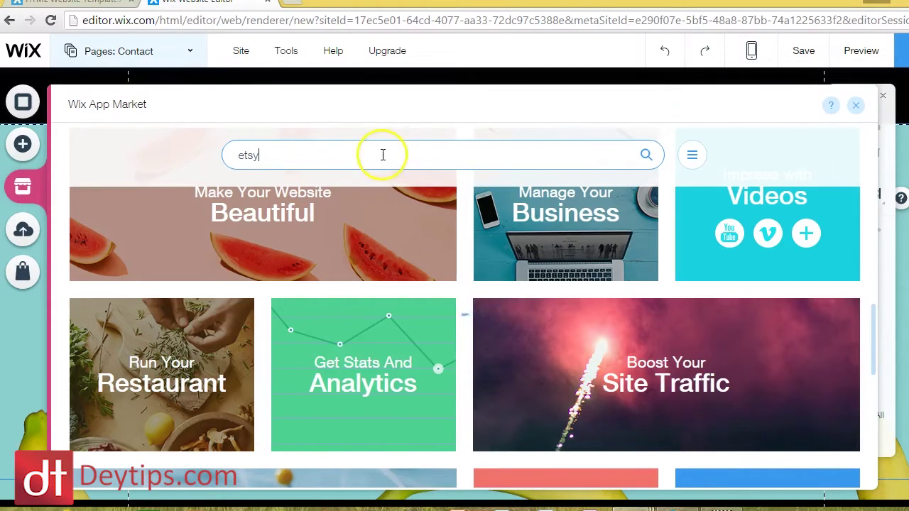
Step: Search the App Market for "etsy" and "mail chimp", look through the matching apps, and close the market
key(Return)
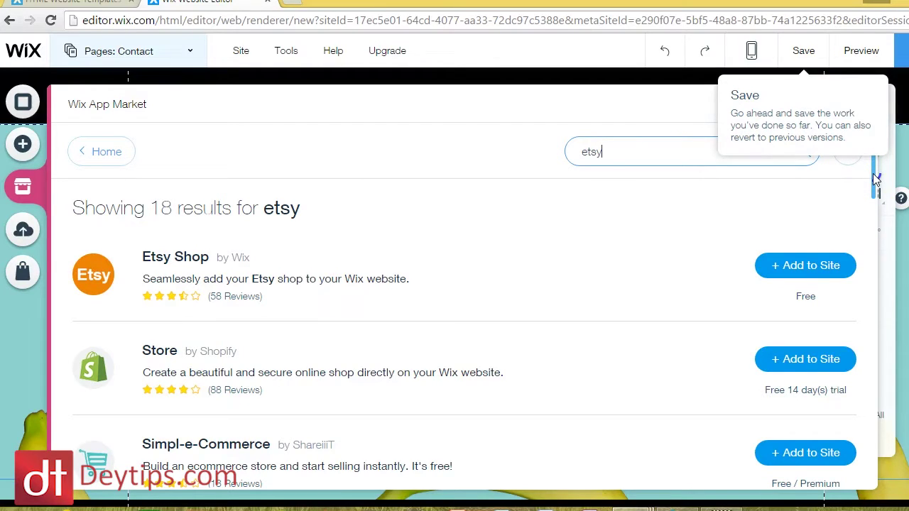
drag(875, 180, 848, 152)
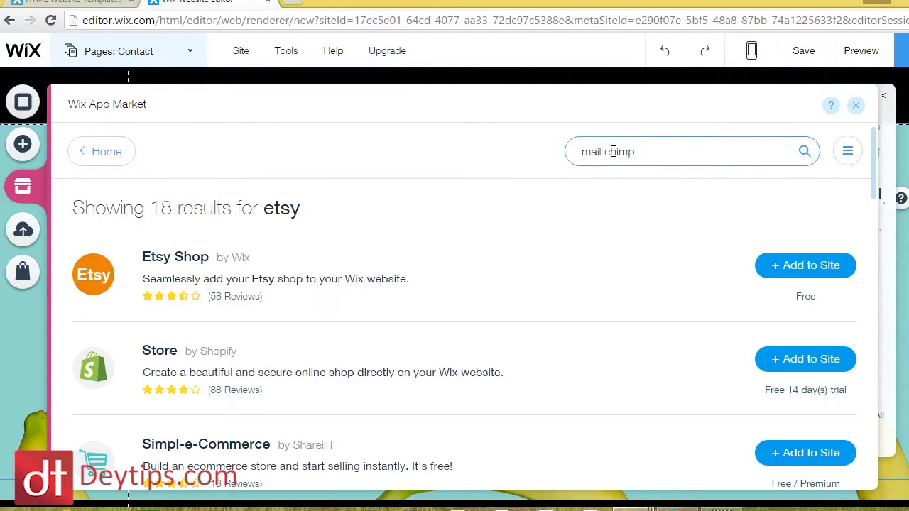
key(Return)
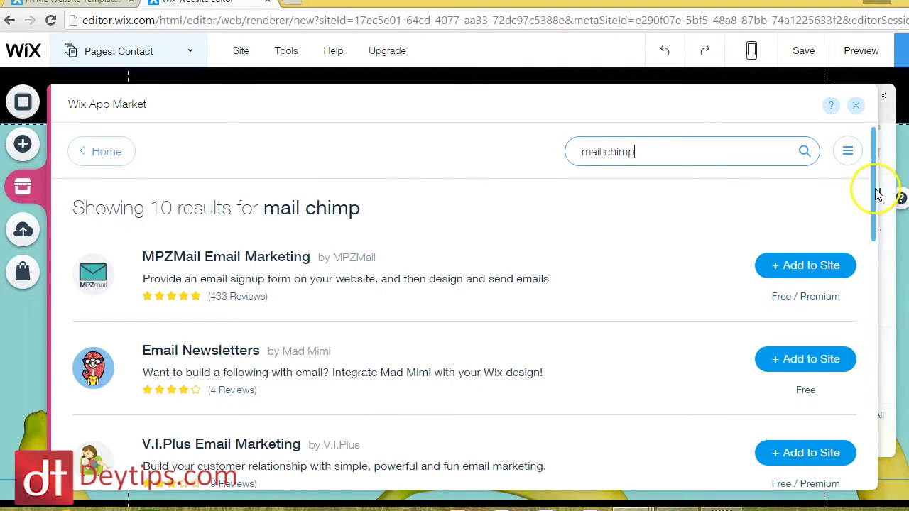
drag(872, 194, 870, 294)
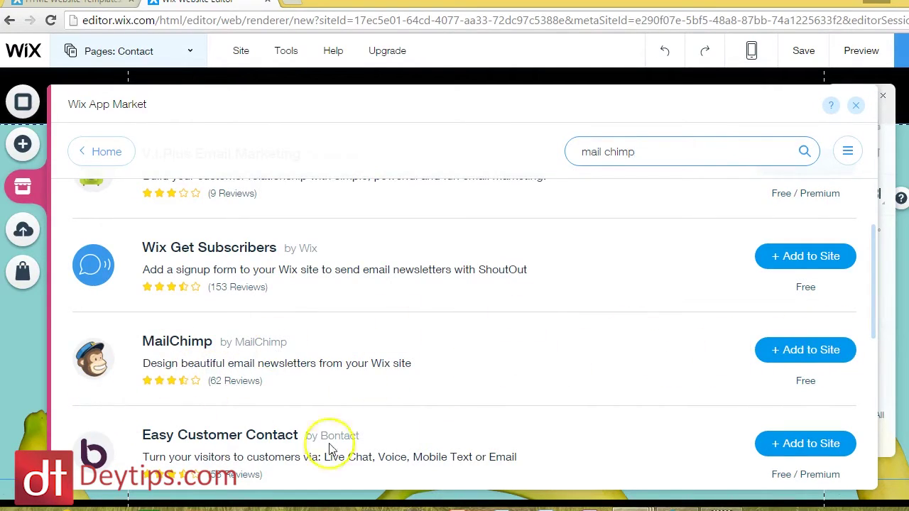
click(855, 106)
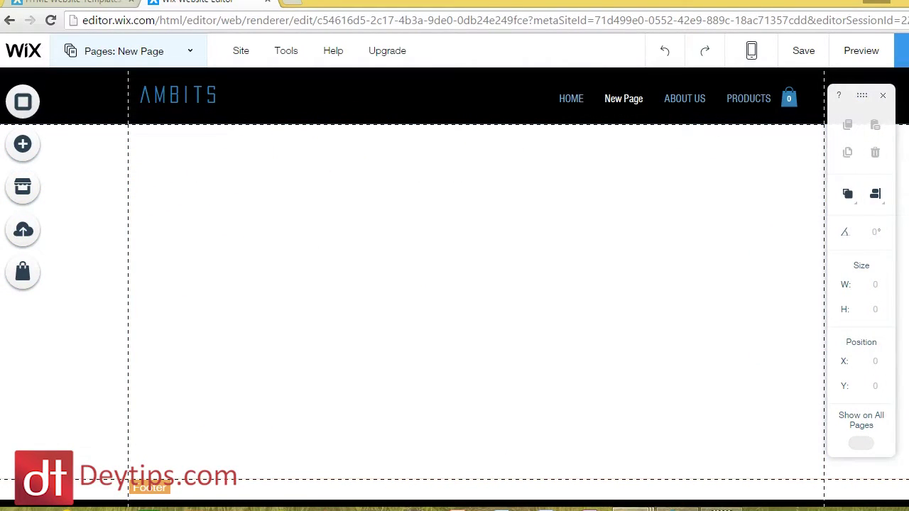
Step: Go to the store's product gallery page, dismiss its introduction, and view the headphone products
click(44, 283)
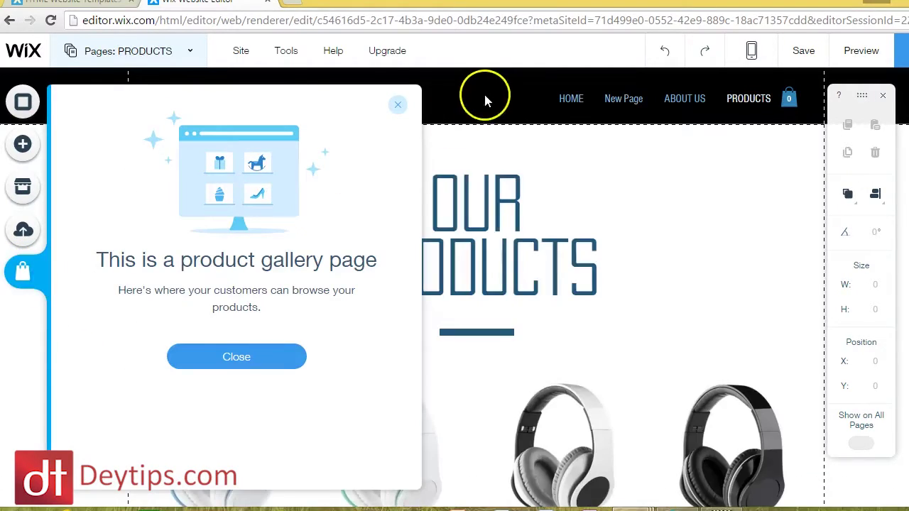
click(397, 106)
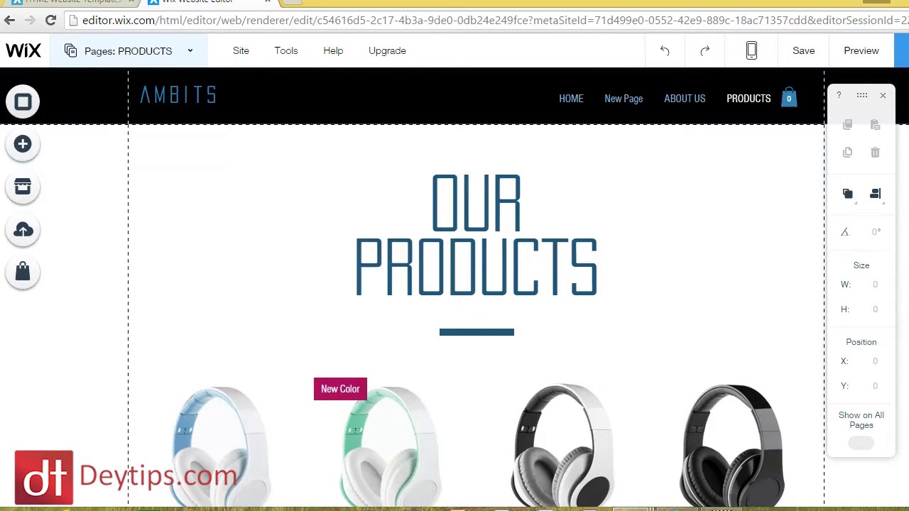
scroll(475, 284, down, 3)
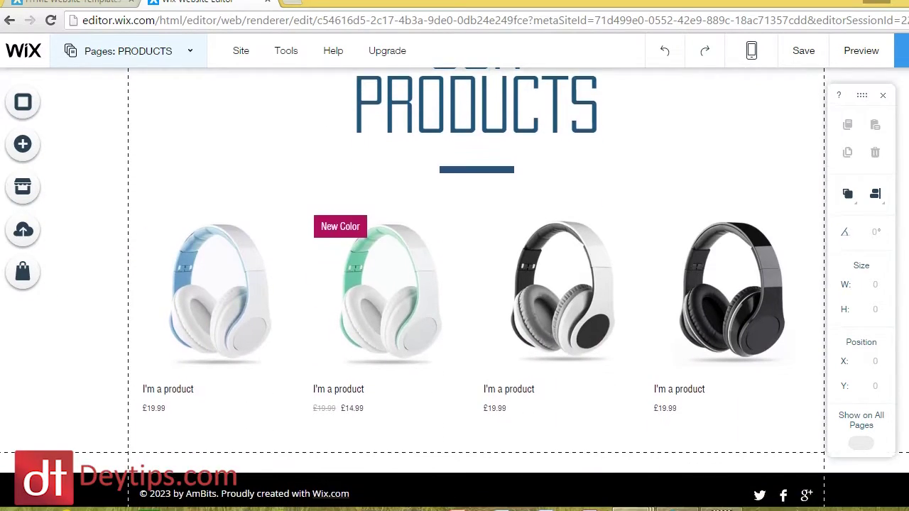
Step: Open the product manager from the gallery and open the blue-and-white headphones product (SKU 0002) for editing
click(211, 291)
click(182, 177)
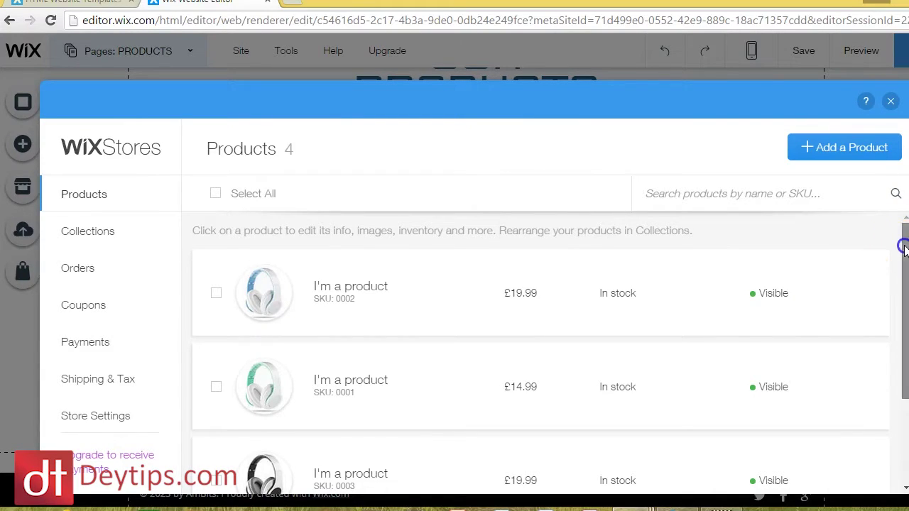
drag(900, 248, 900, 263)
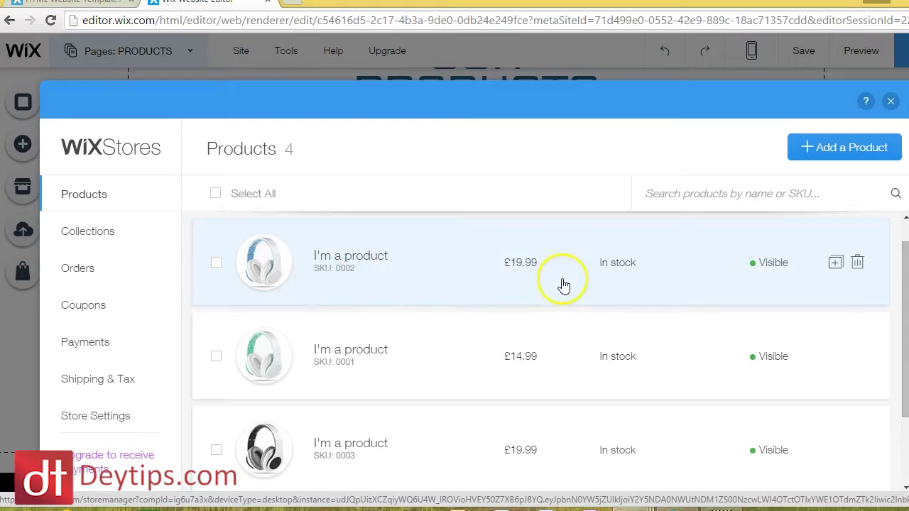
click(375, 279)
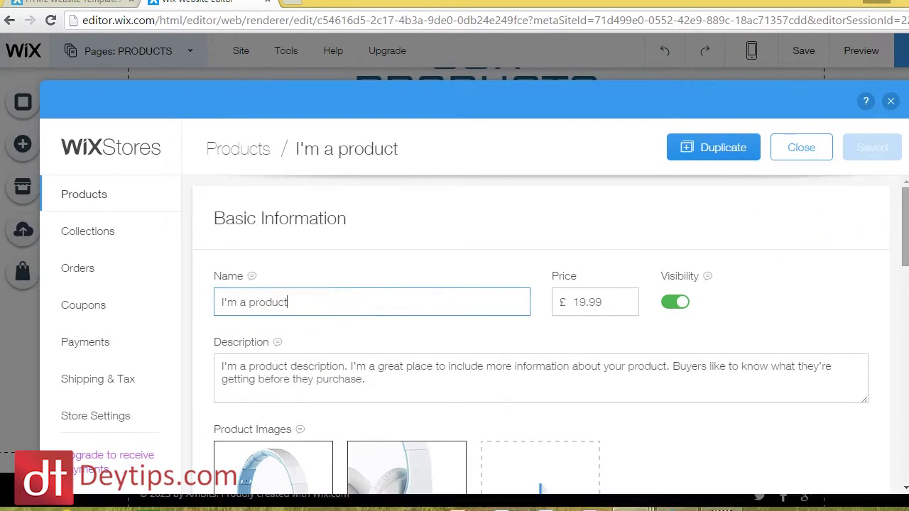
Step: Rename the blue-and-white headphones product as headphones
scroll(903, 223, down, 1)
key(ctrl+a)
text(head)
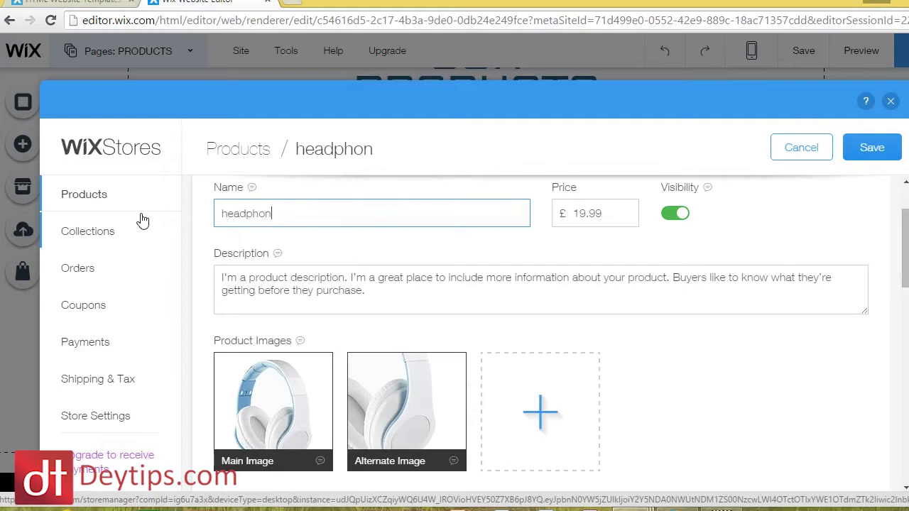
click(380, 290)
key(ctrl+a)
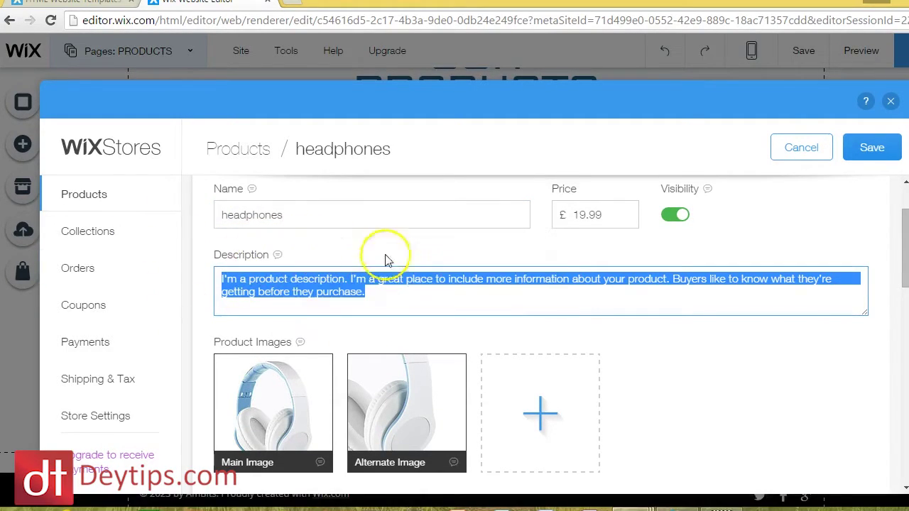
click(366, 305)
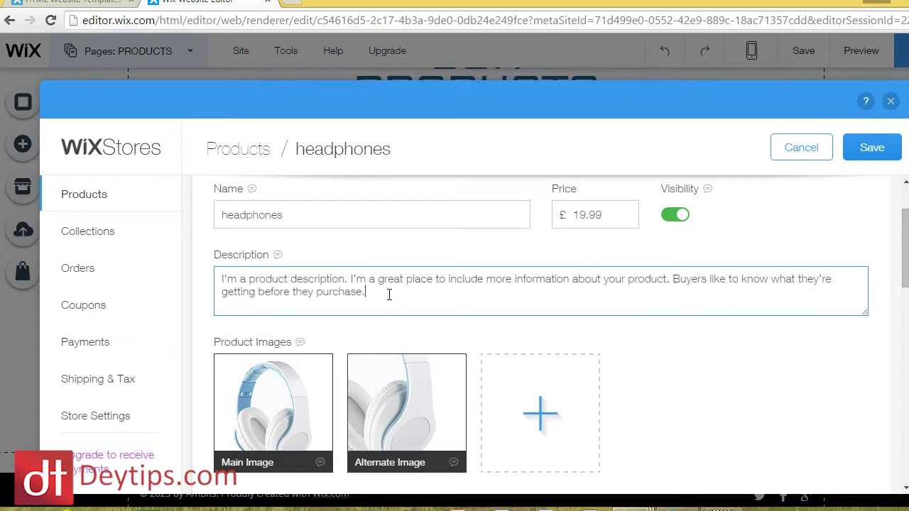
drag(389, 294, 292, 272)
drag(188, 266, 163, 262)
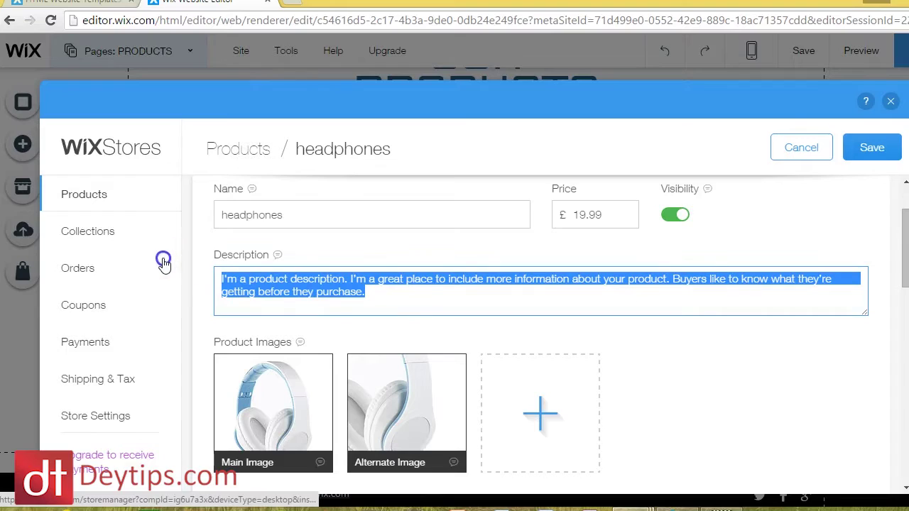
click(384, 304)
drag(417, 297, 396, 292)
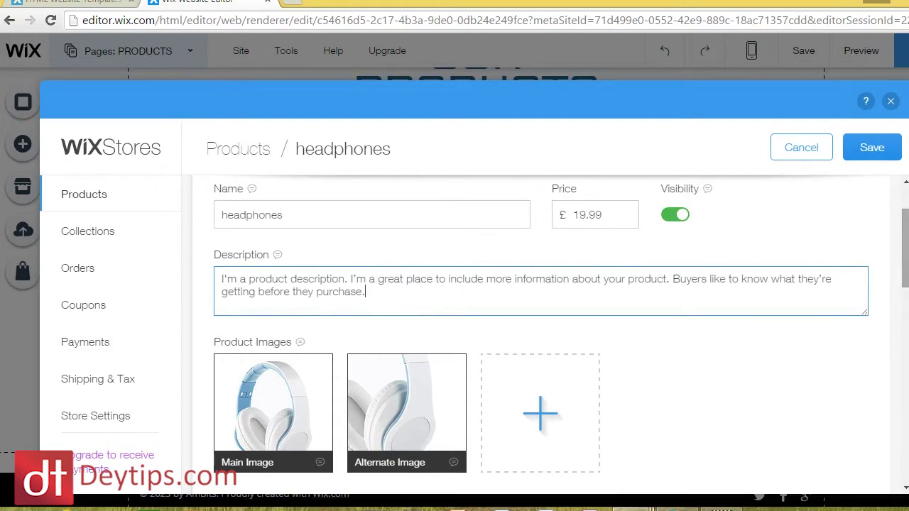
Step: Open the image chooser for adding another product image, and close it without choosing one
mouse_move(906, 241)
mouse_down()
mouse_move(906, 287)
mouse_move(903, 250)
mouse_up()
click(507, 315)
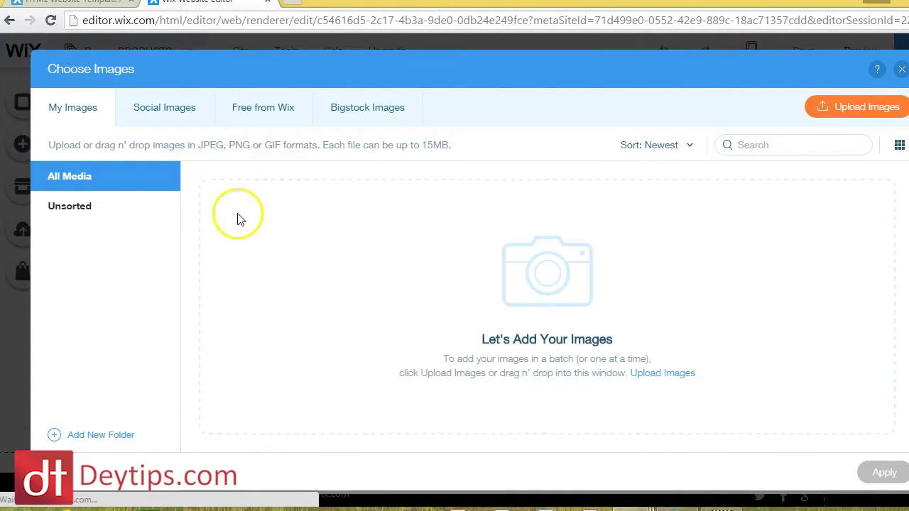
click(900, 71)
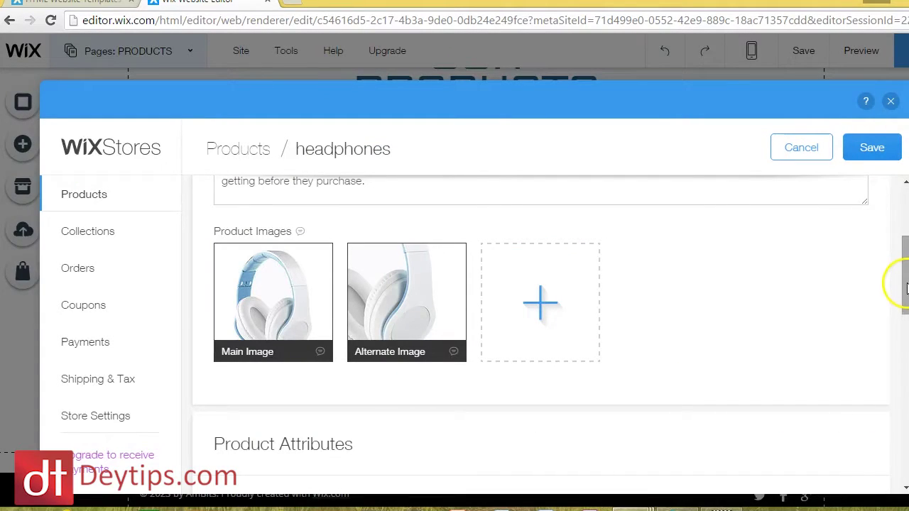
Step: Set the product's stock status to Out Of Stock in its inventory options
drag(898, 284, 884, 379)
scroll(884, 359, down, 1)
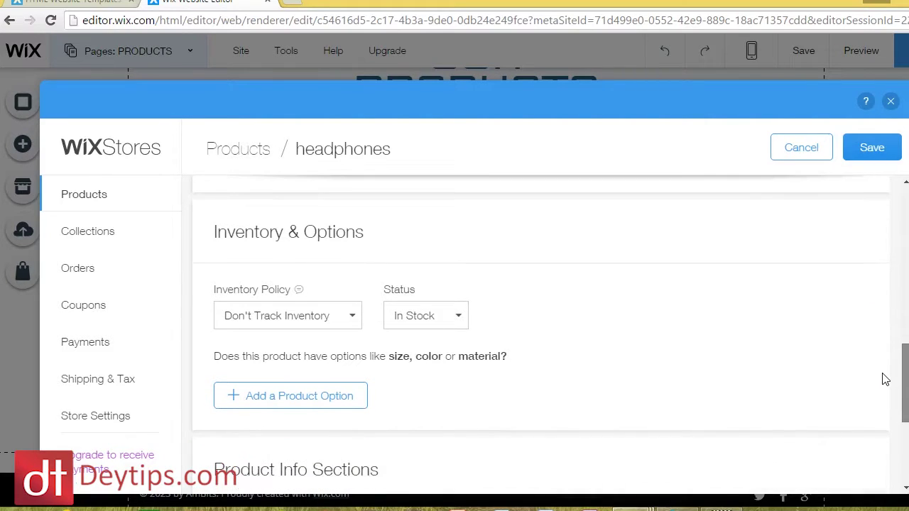
click(458, 317)
click(449, 352)
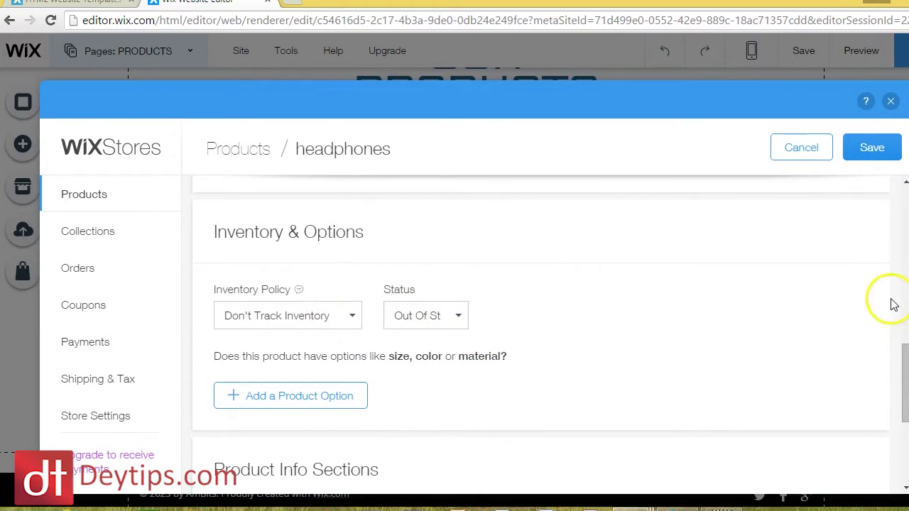
Step: Review the product's Return and Refund Policy info section, close it without editing, and save the product
drag(900, 380, 899, 425)
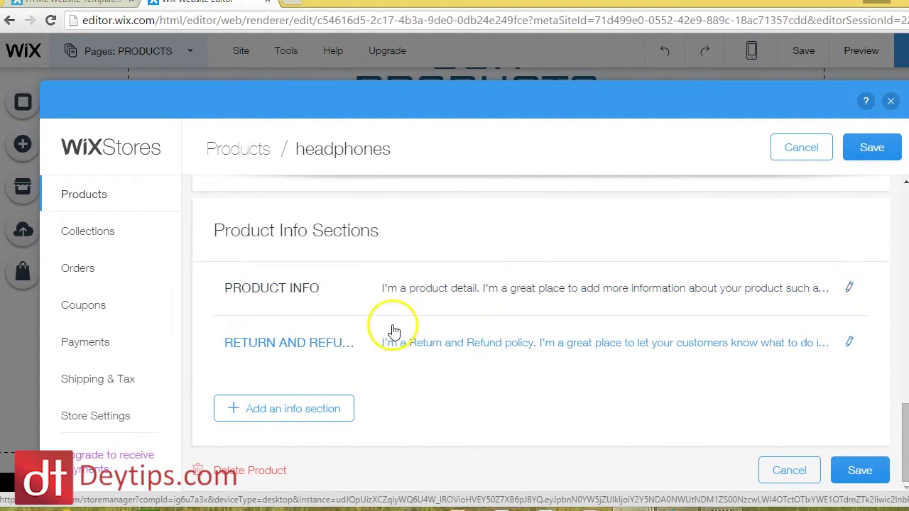
click(850, 345)
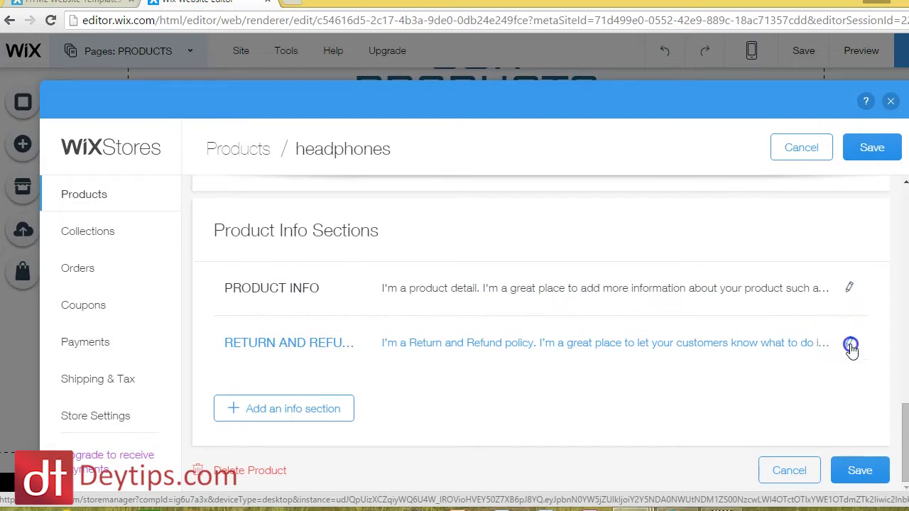
click(850, 346)
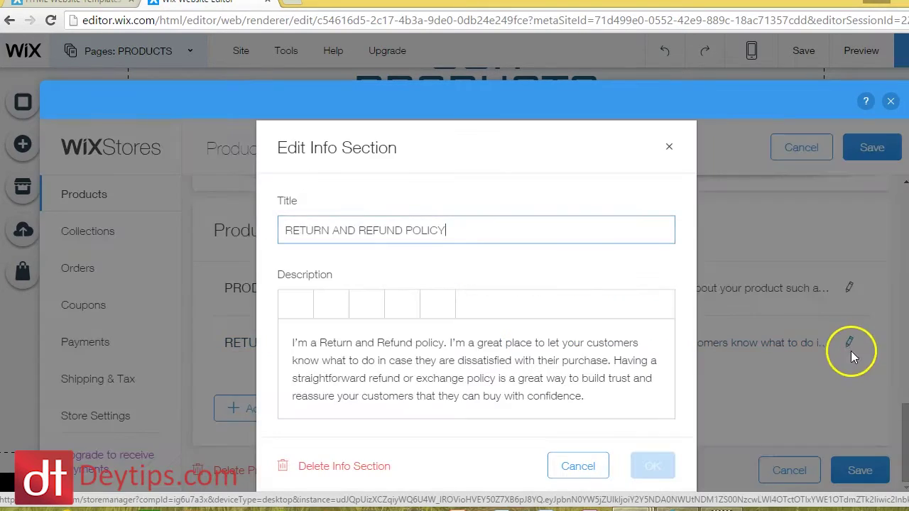
click(661, 152)
click(669, 147)
click(859, 470)
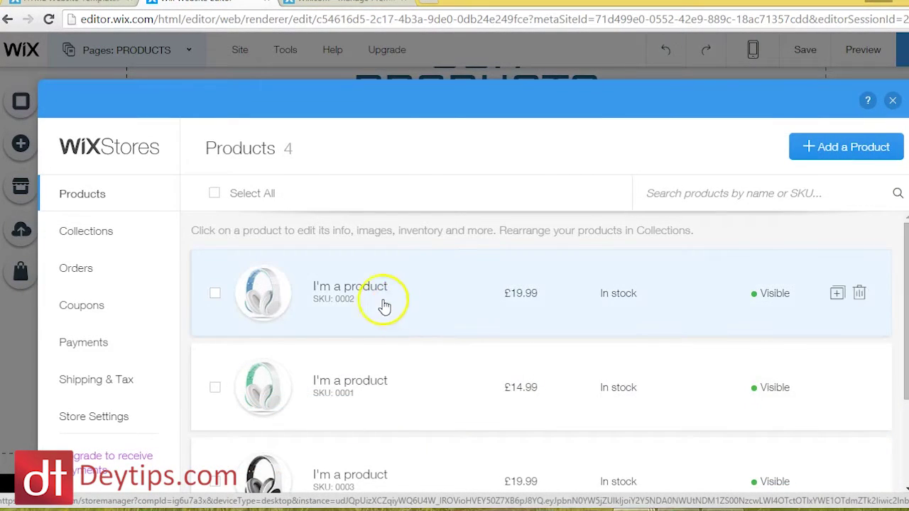
Step: View the store's coupons page and look through the payment methods: credit cards, PayPal and offline payment
click(106, 306)
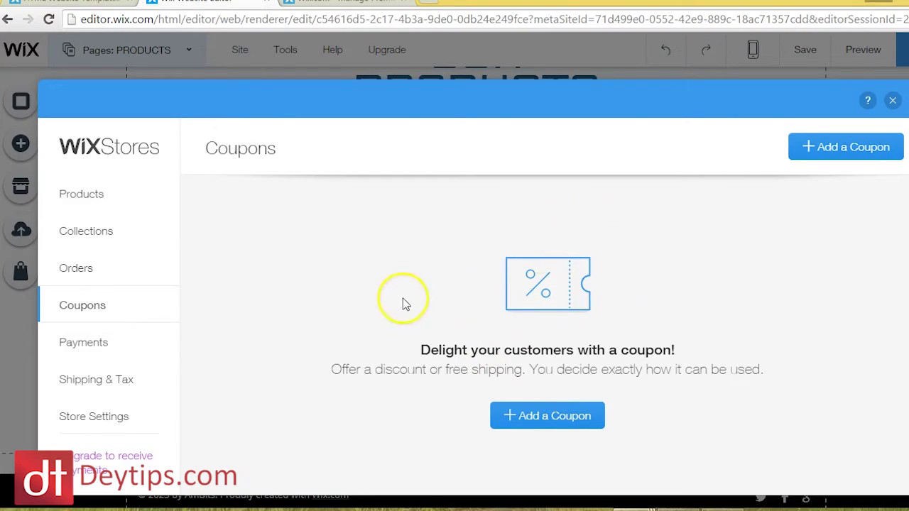
click(92, 349)
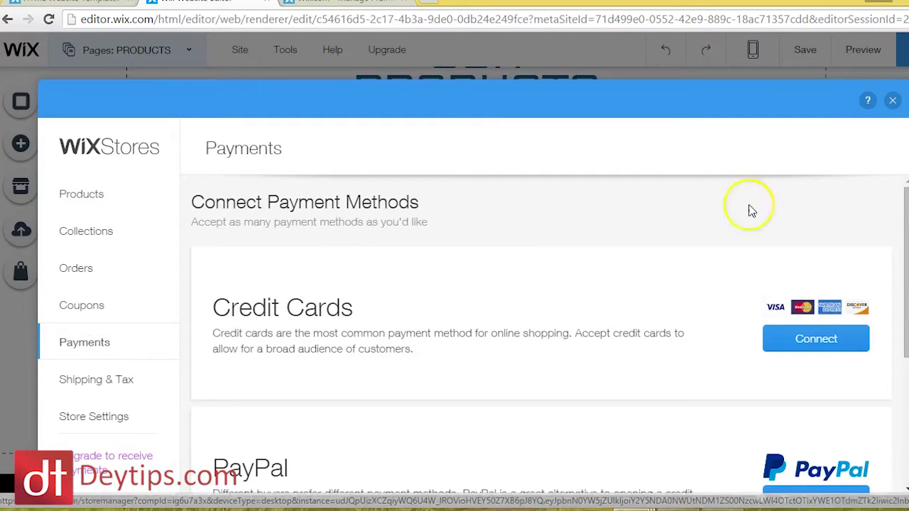
scroll(892, 234, down, 3)
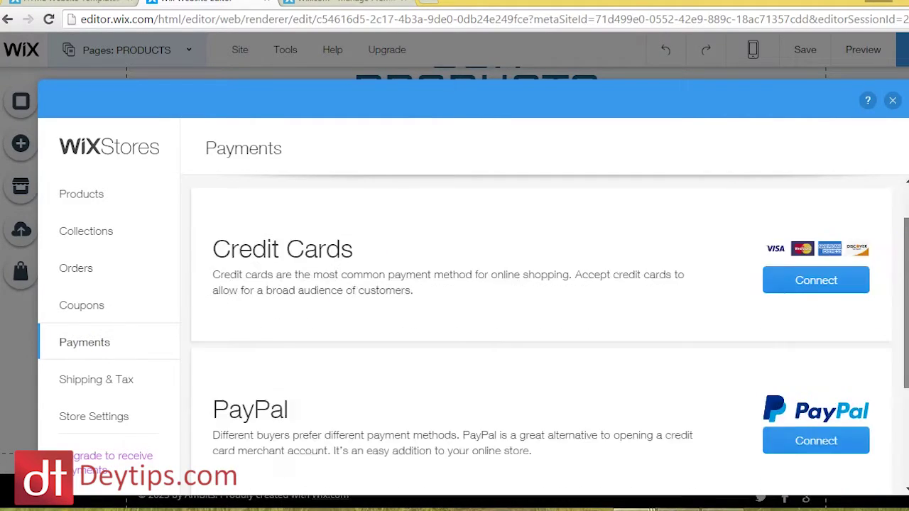
click(818, 341)
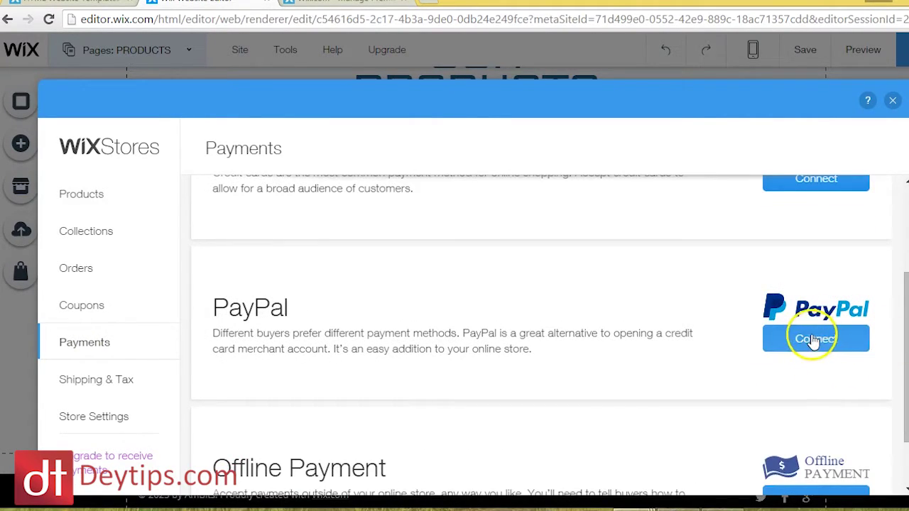
drag(904, 305, 903, 183)
scroll(457, 301, down, 3)
Step: View the Shipping & Tax options and look through the store settings, from store name and language onward
click(78, 381)
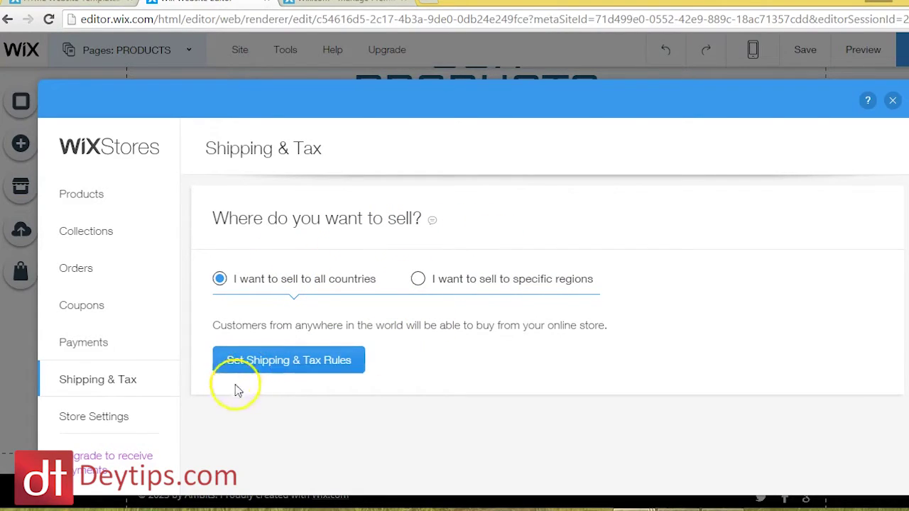
click(99, 423)
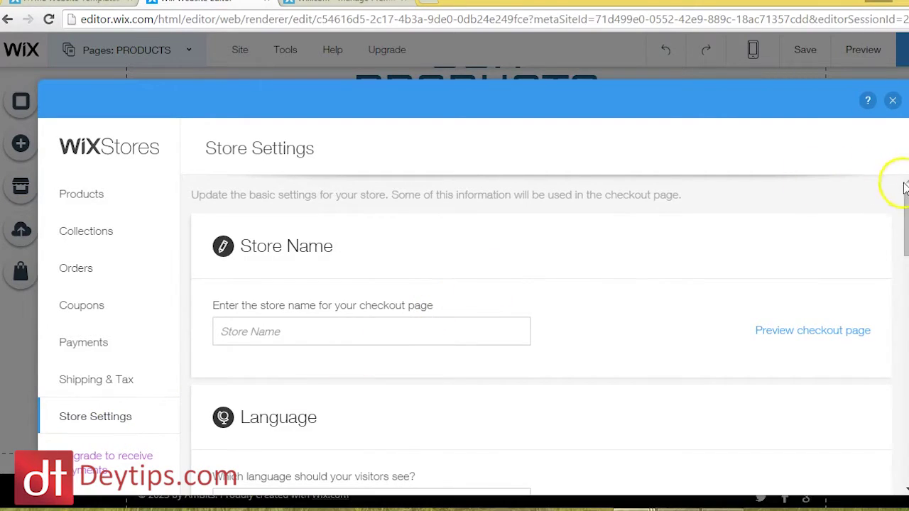
scroll(905, 207, down, 1)
click(261, 247)
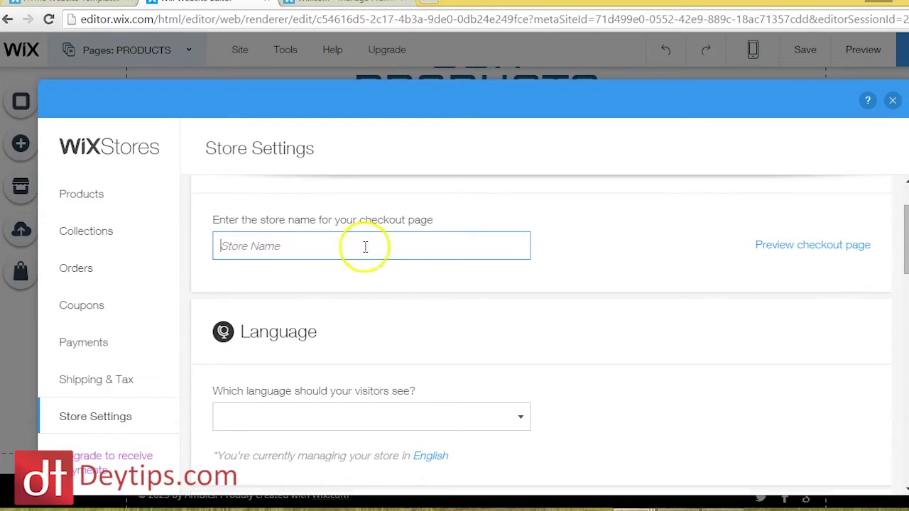
drag(903, 255, 890, 483)
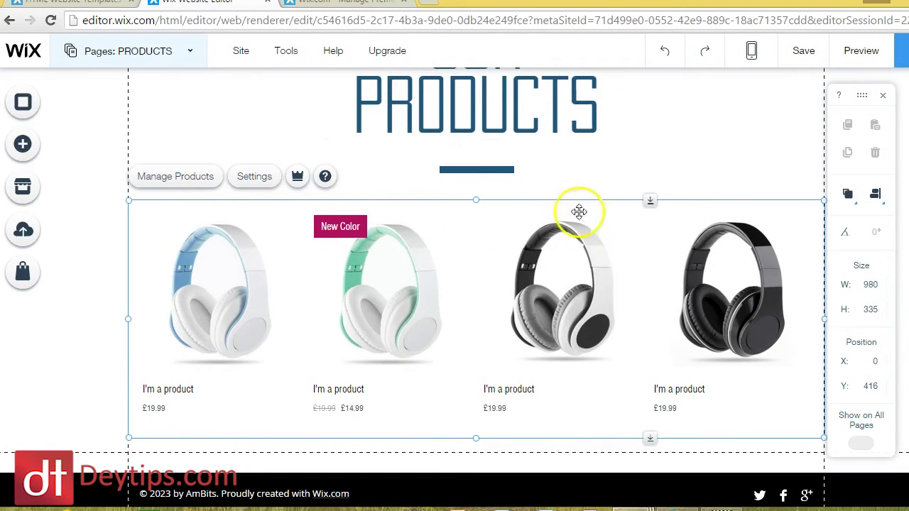
Step: Switch the editor to the mobile view and look over the products page, selecting the menu button in its header
click(749, 48)
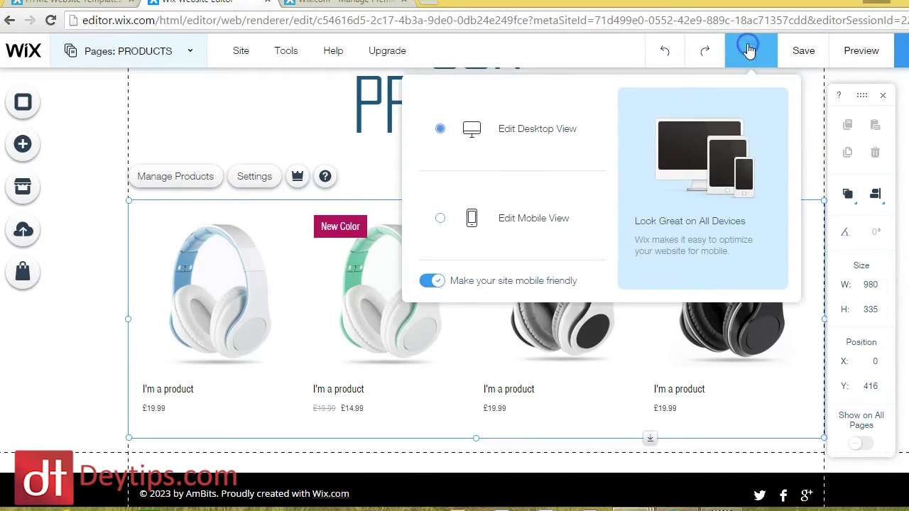
click(438, 220)
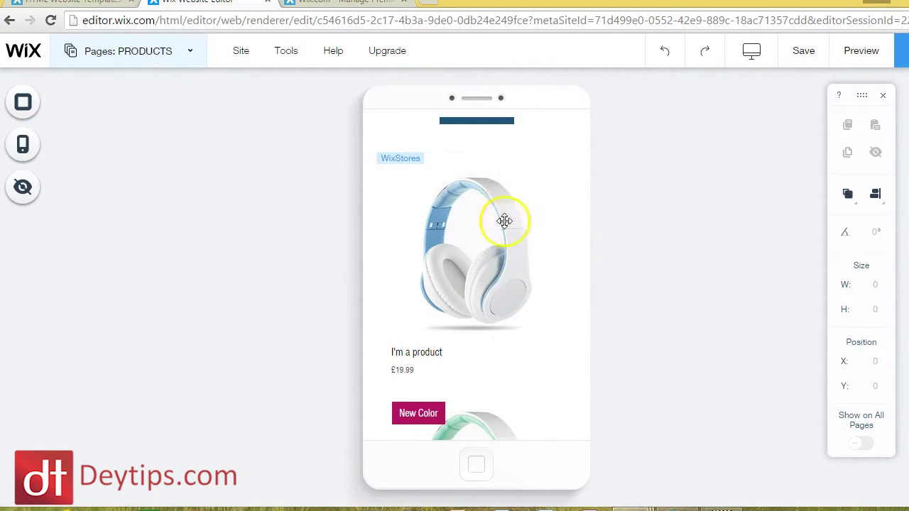
scroll(476, 277, down, 6)
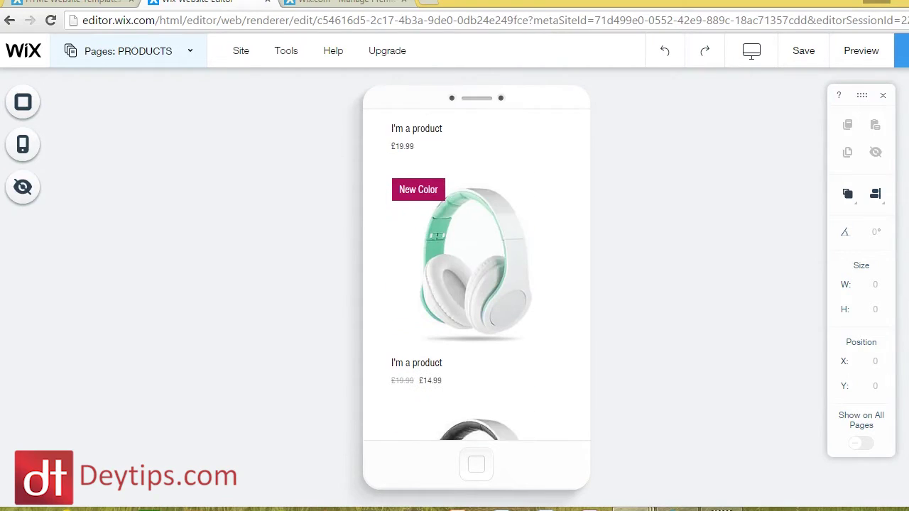
scroll(476, 277, down, 4)
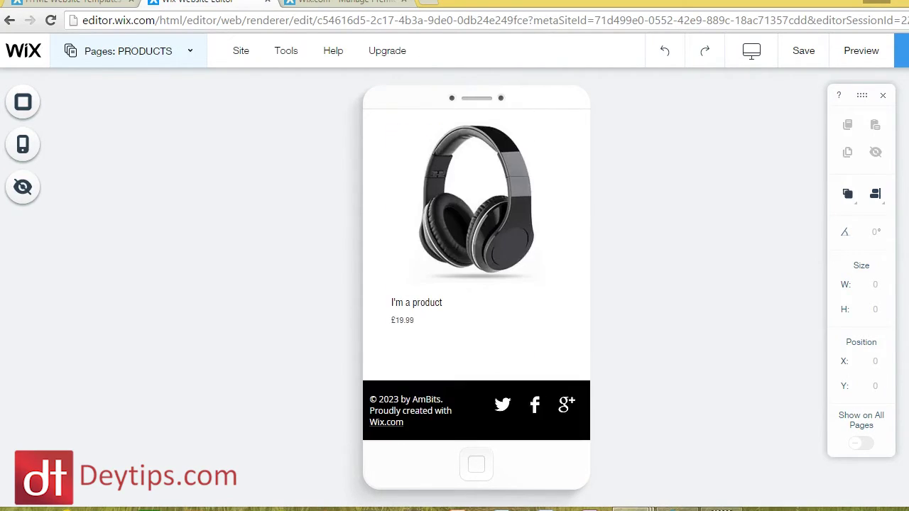
scroll(476, 277, up, 10)
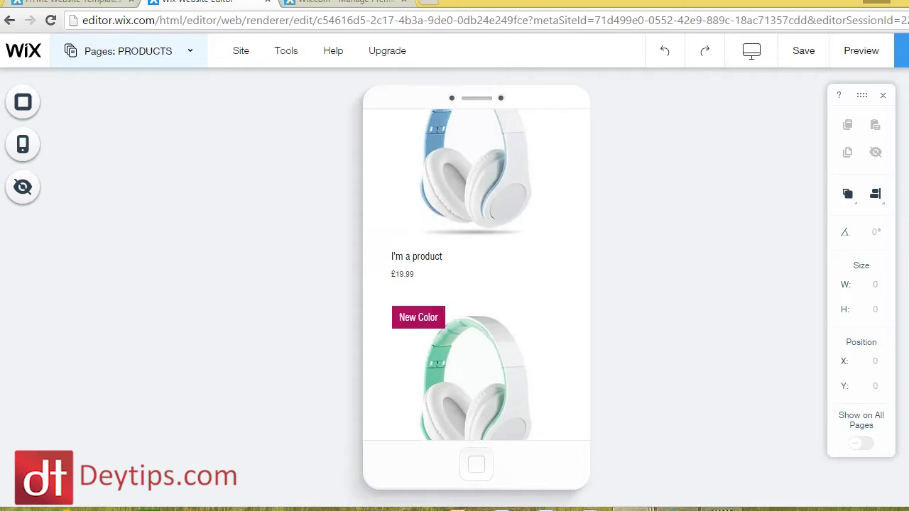
click(557, 140)
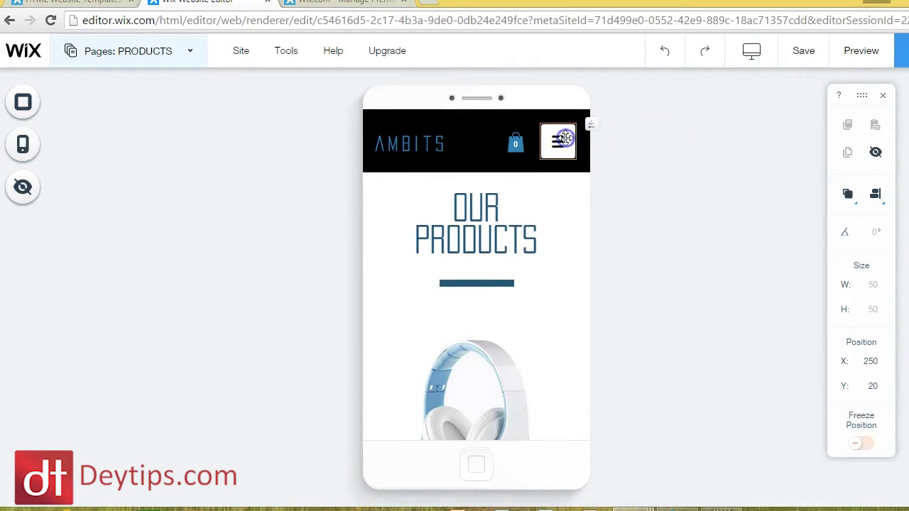